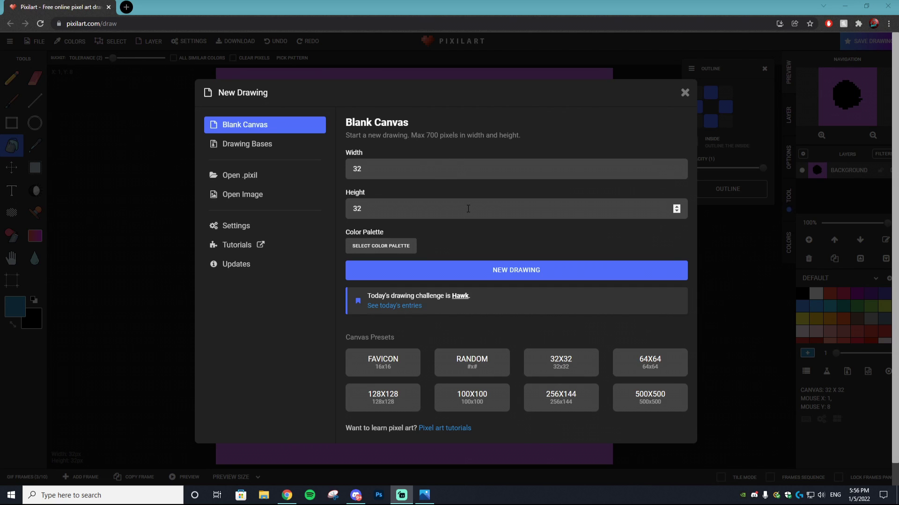
Start a new blank 64x64 drawing, discarding the current one, and switch to the Pencil tool
click(654, 369)
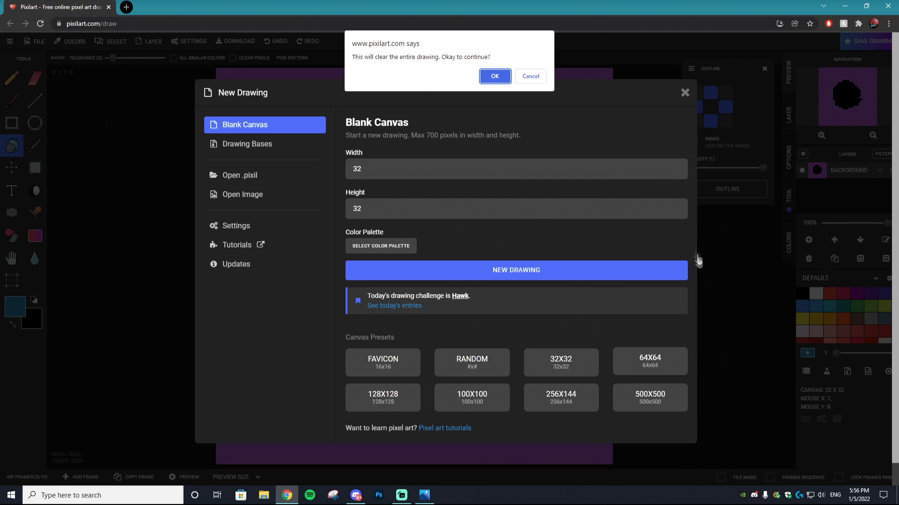
click(493, 76)
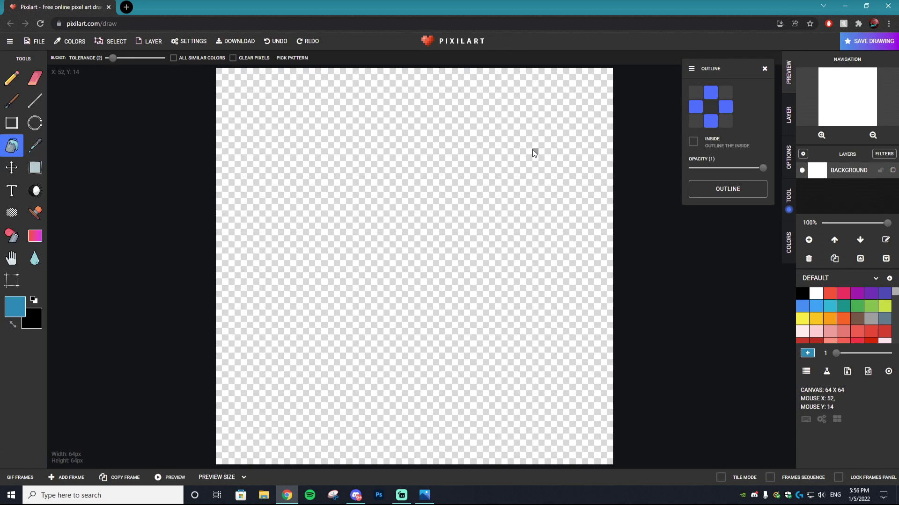
key(b)
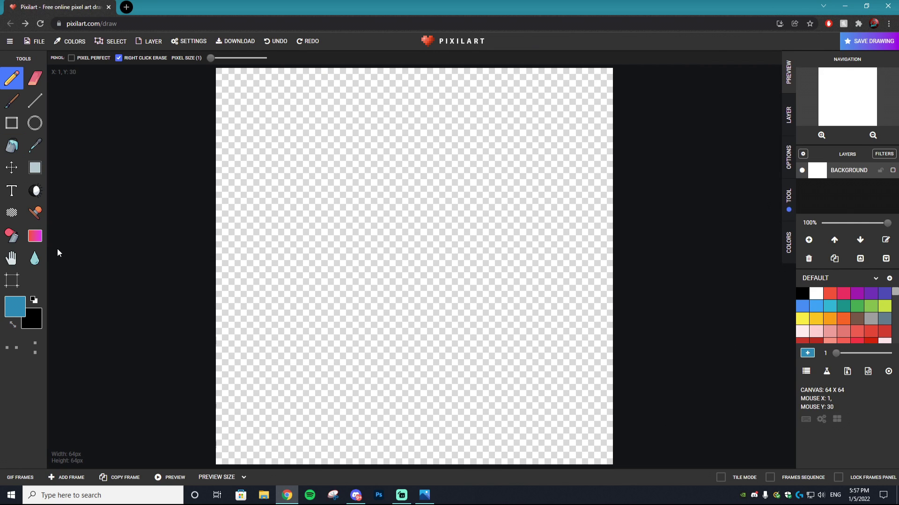
Try bucket-filling the whole canvas with light blue and with a muted teal as the sky color
click(12, 148)
click(389, 202)
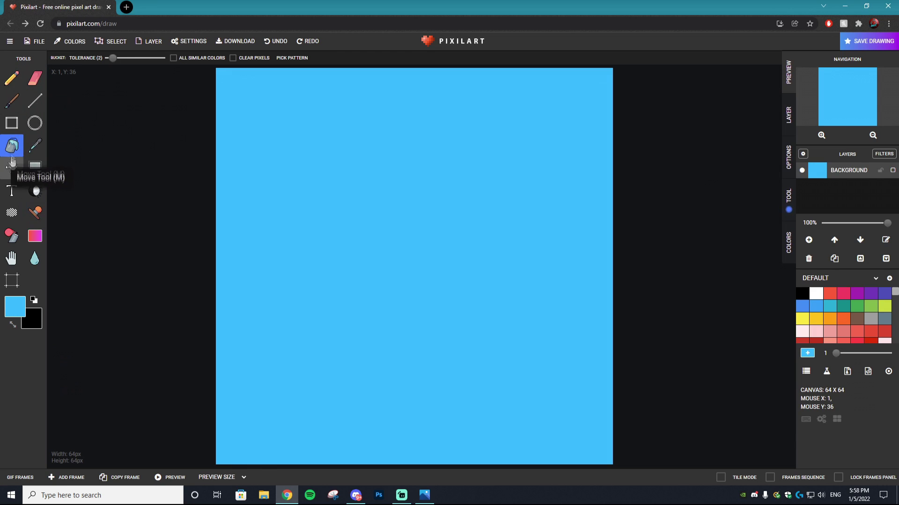
click(15, 307)
click(78, 384)
drag(93, 357, 65, 342)
click(67, 360)
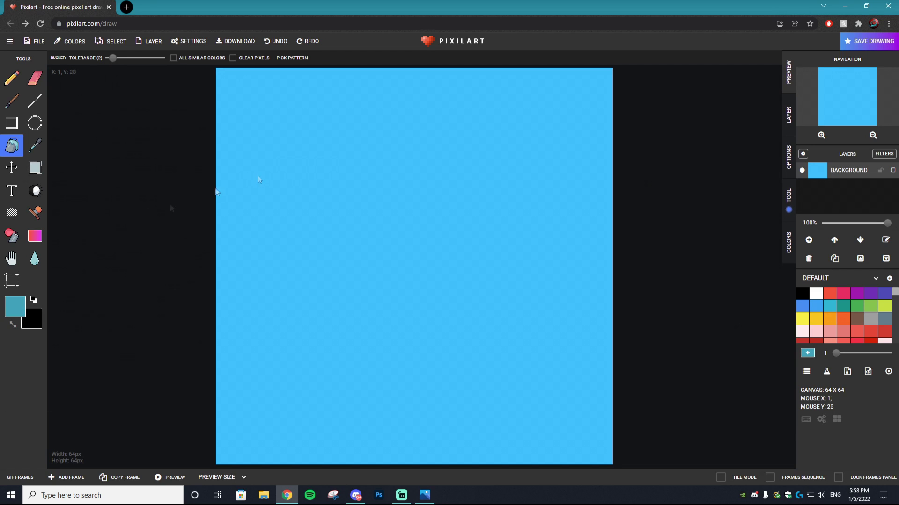
click(283, 193)
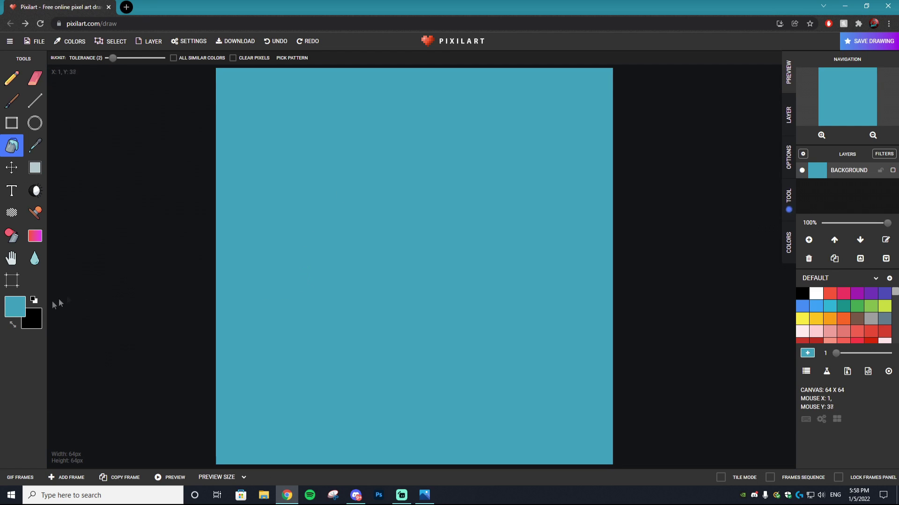
Fill the whole canvas with a bright cyan sky blue
click(19, 308)
drag(62, 342, 72, 334)
click(312, 308)
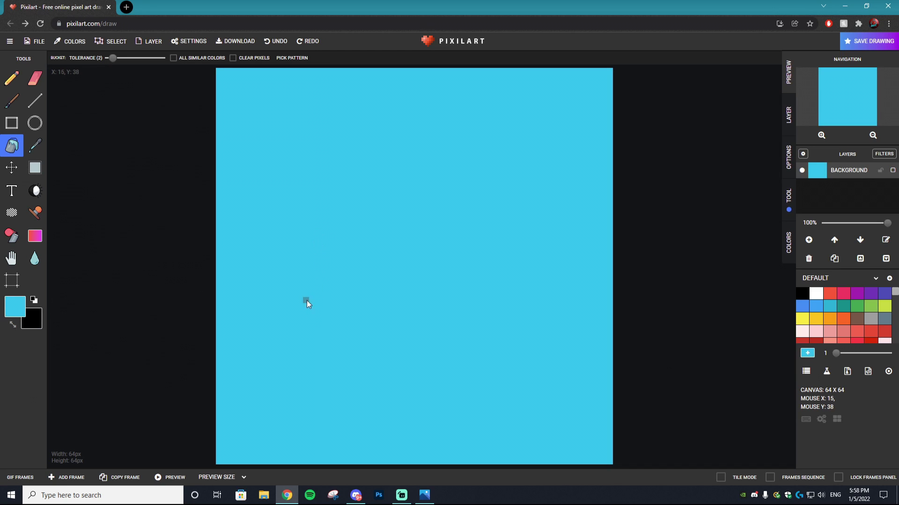
Paint bright green ground across the lower quarter of the canvas with the Brush tool at size 12
click(12, 100)
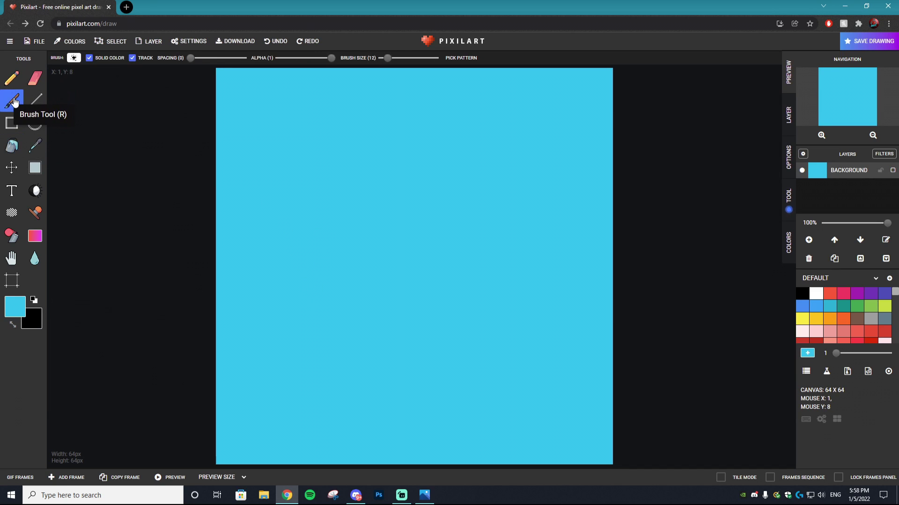
click(4, 80)
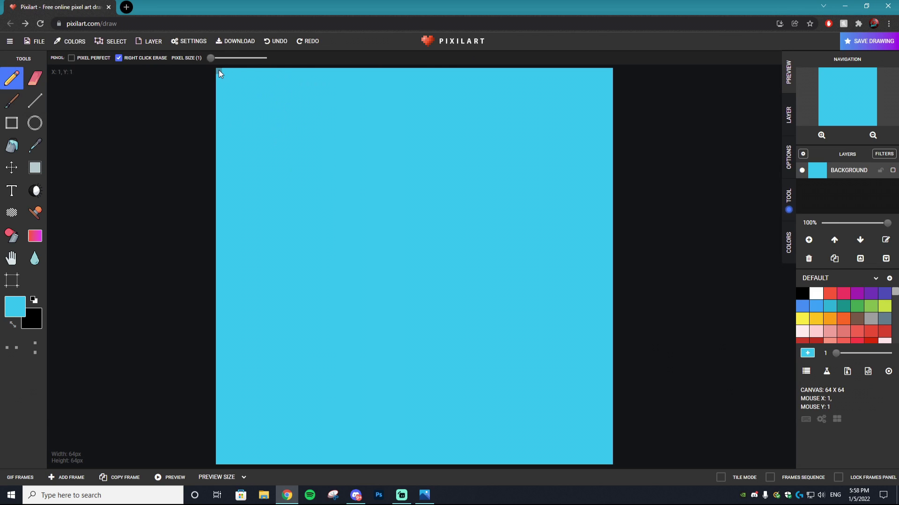
click(19, 100)
click(15, 307)
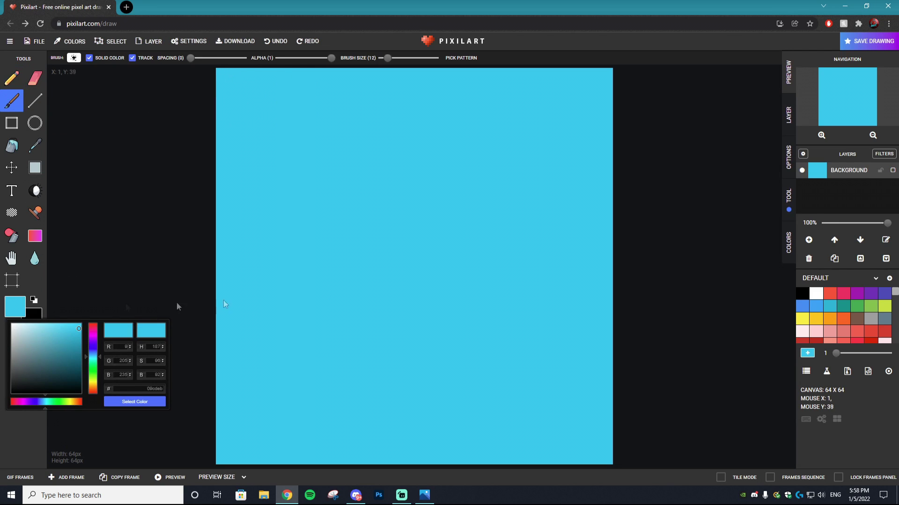
drag(97, 358, 98, 370)
mouse_move(290, 371)
mouse_down()
mouse_move(304, 453)
mouse_move(626, 423)
mouse_move(522, 422)
mouse_move(391, 395)
mouse_move(358, 408)
mouse_up()
mouse_move(327, 467)
mouse_down()
mouse_move(564, 444)
mouse_move(175, 452)
mouse_up()
mouse_move(560, 414)
mouse_down()
mouse_move(595, 389)
mouse_move(630, 414)
mouse_up()
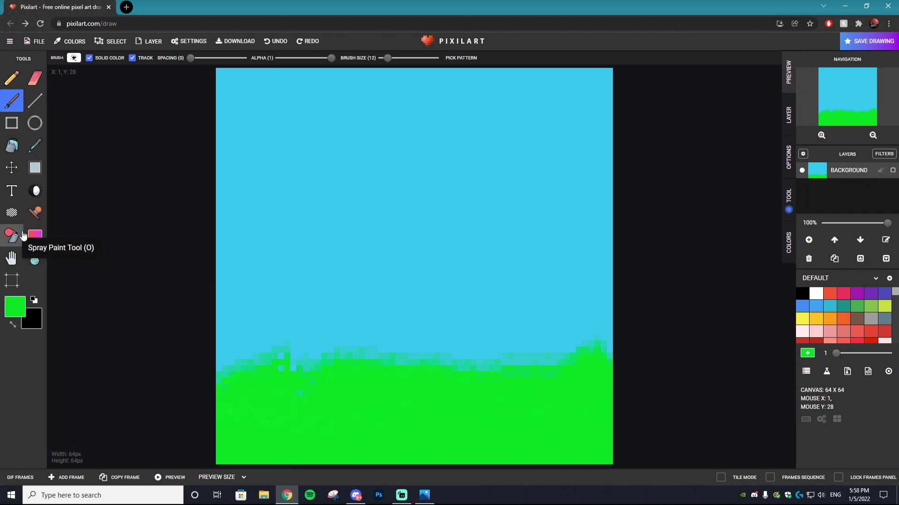
Paint a yellow sun in the canvas's upper-left corner, and try a yellow Dithering scribble on the sky before undoing it
click(15, 307)
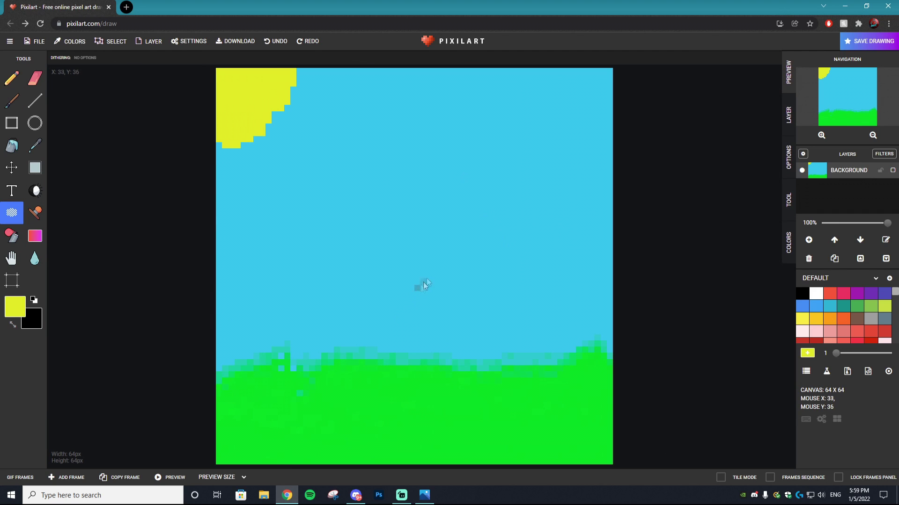
mouse_move(423, 281)
mouse_down()
mouse_move(453, 222)
mouse_move(355, 298)
mouse_move(376, 264)
mouse_move(452, 261)
mouse_move(548, 278)
mouse_move(521, 198)
mouse_up()
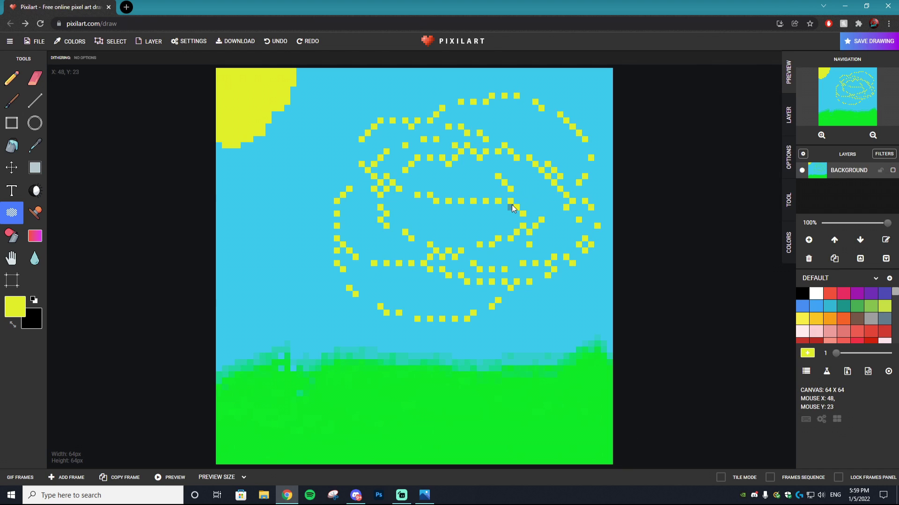
key(ctrl+z)
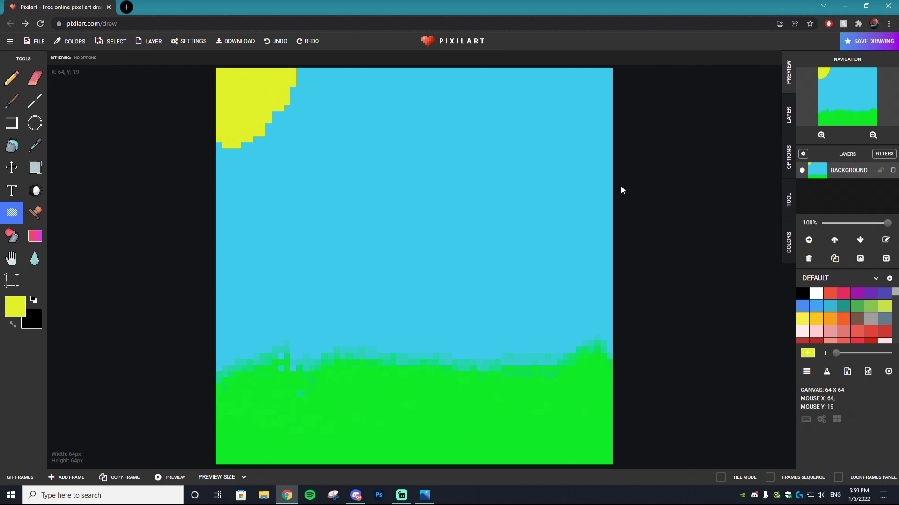
Add a new layer above the background
click(808, 239)
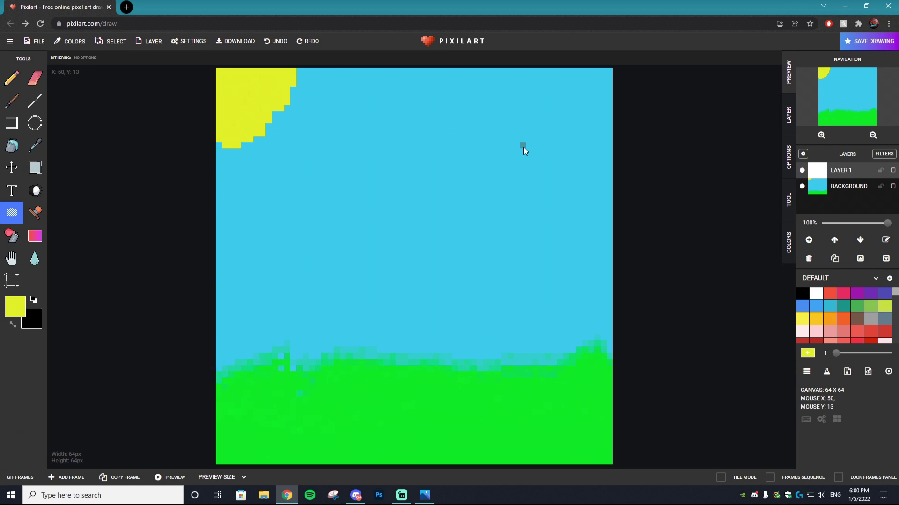
Find "bunny pixel art" in Google Images, open the front-facing bunny with pink ears as a reference, and detach it into its own window
click(127, 7)
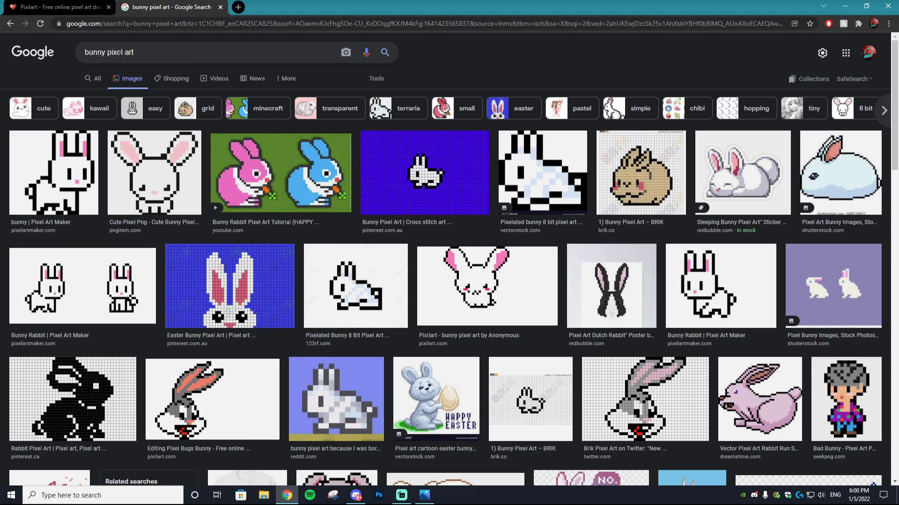
scroll(354, 214, down, 3)
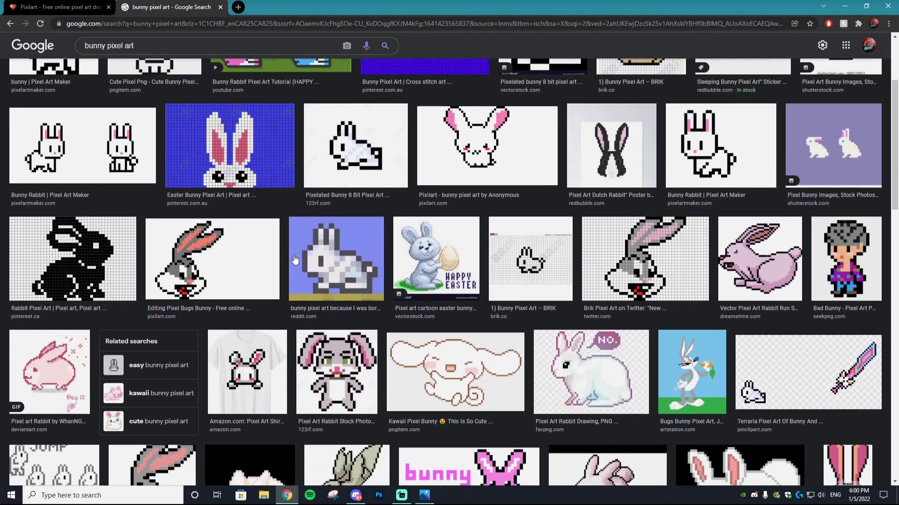
scroll(309, 262, up, 2)
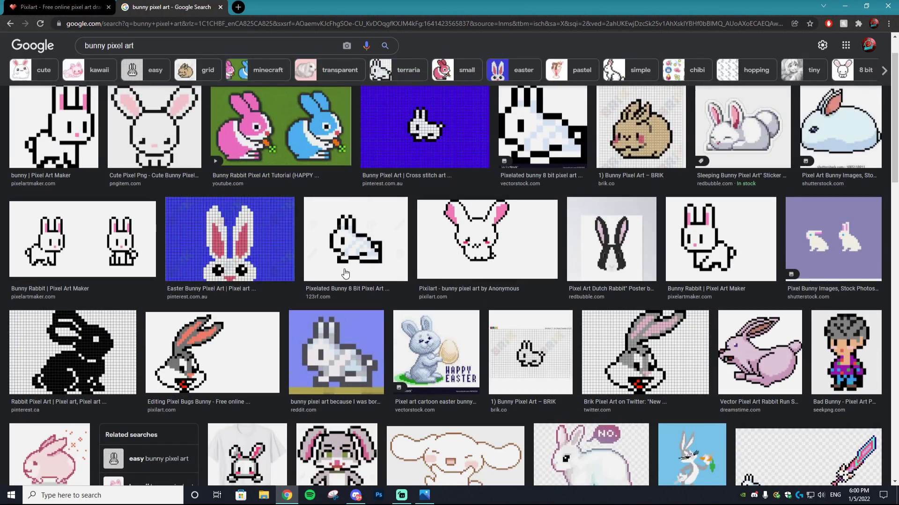
scroll(391, 284, up, 1)
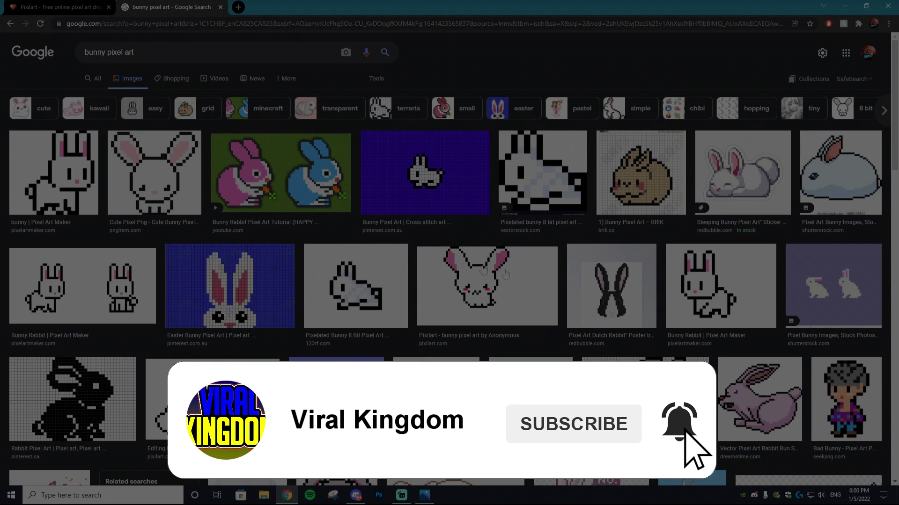
click(147, 179)
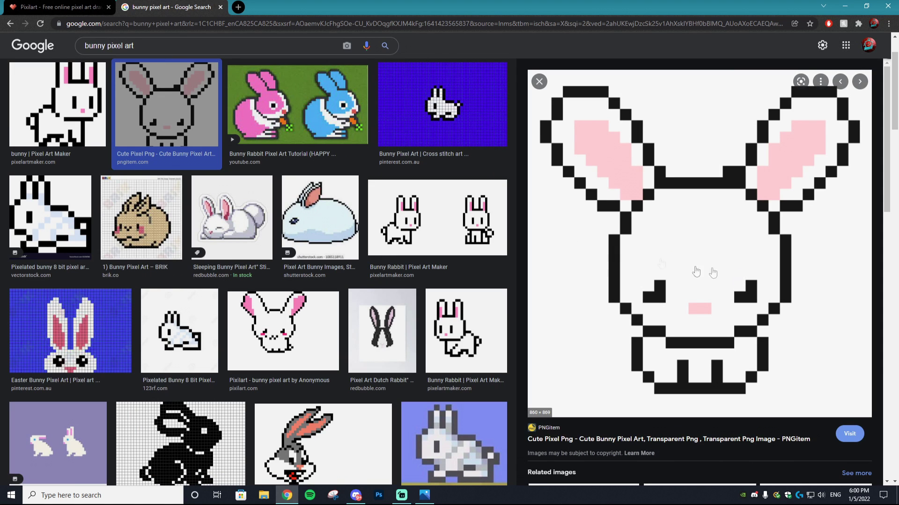
drag(184, 3, 570, 153)
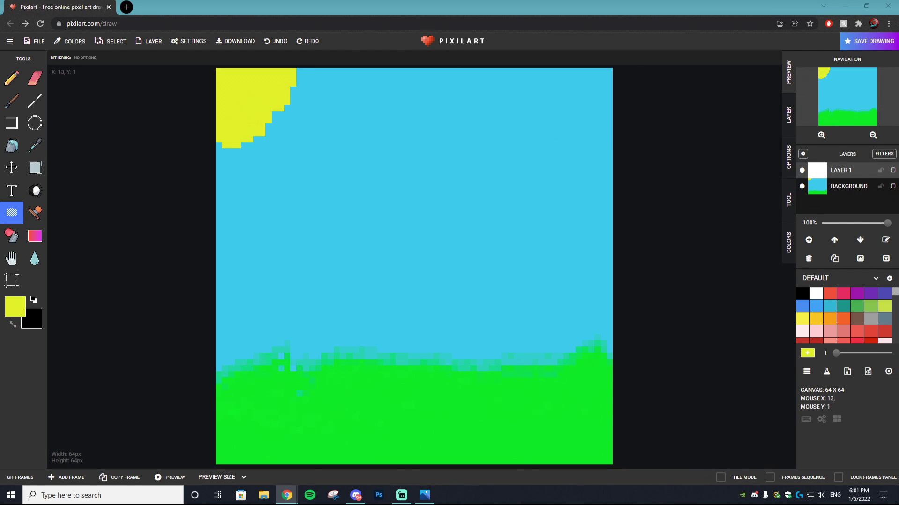
Draw half of a bunny on Layer 1 with the black Pencil: ear, head, body, arm and feet, plus a grey-shaded eye
key(b)
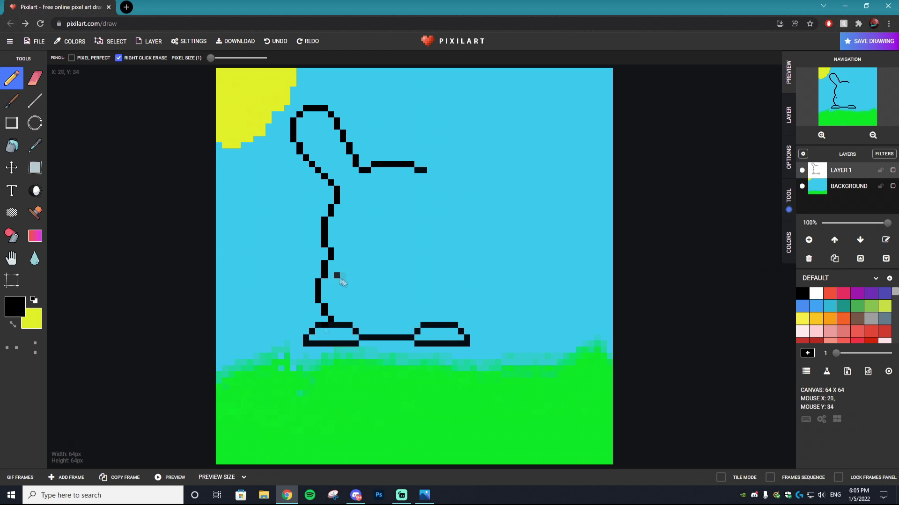
drag(341, 280, 349, 289)
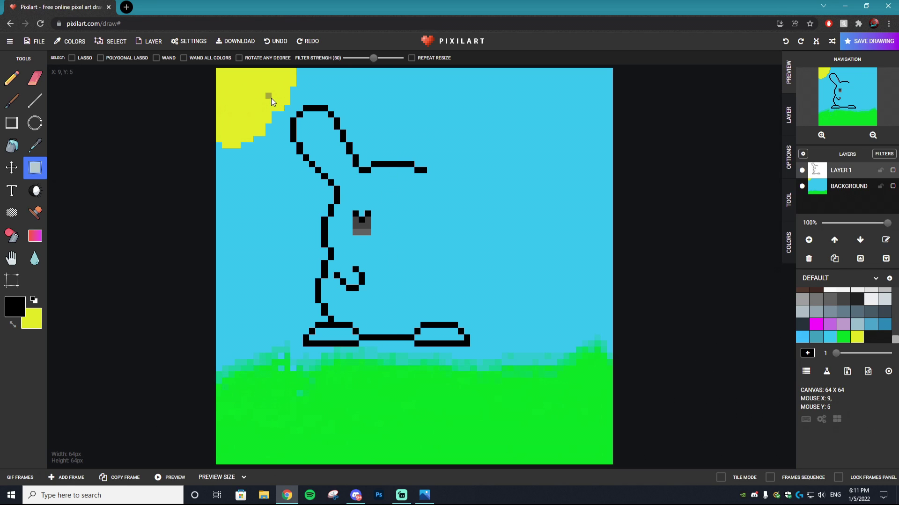
Copy a 33 by 41 pixel selection around the half-bunny outline and paste the duplicate beside the original
click(34, 169)
click(35, 168)
drag(281, 95, 481, 345)
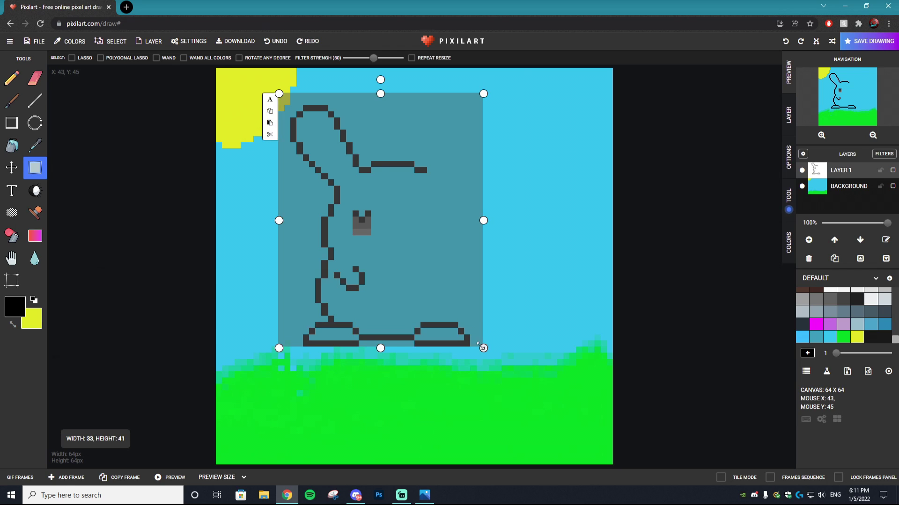
click(396, 161)
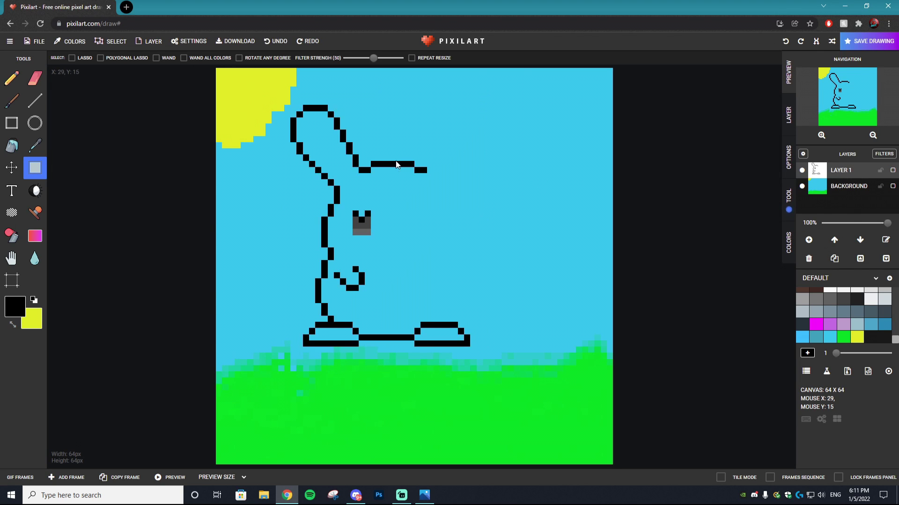
key(ctrl+v)
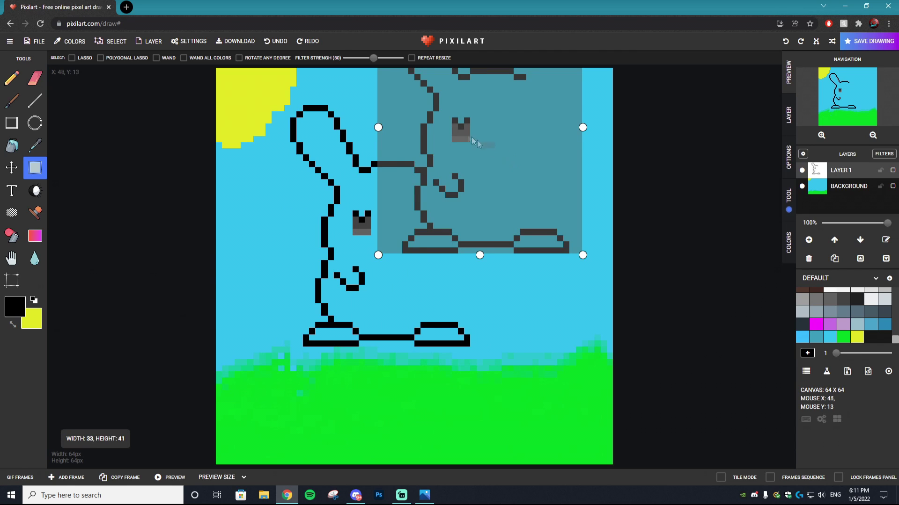
mouse_move(436, 117)
mouse_down()
mouse_move(451, 193)
mouse_move(461, 195)
mouse_move(450, 187)
mouse_up()
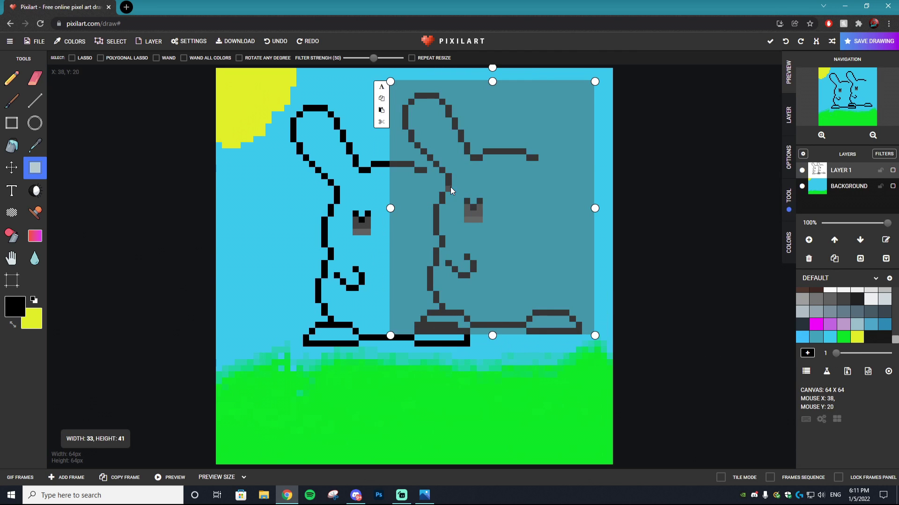
Mirror the pasted half horizontally and align it with the original to complete a symmetrical bunny outline
click(791, 206)
click(851, 120)
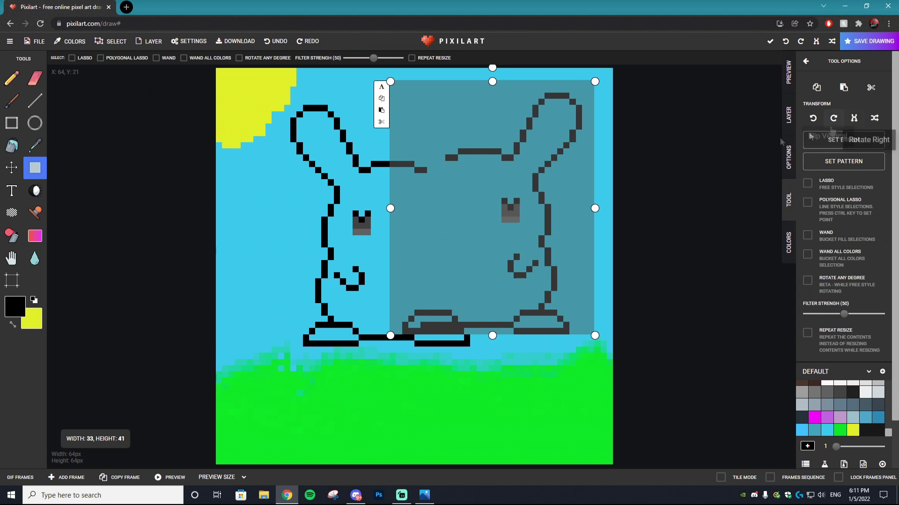
drag(491, 150, 394, 168)
click(572, 244)
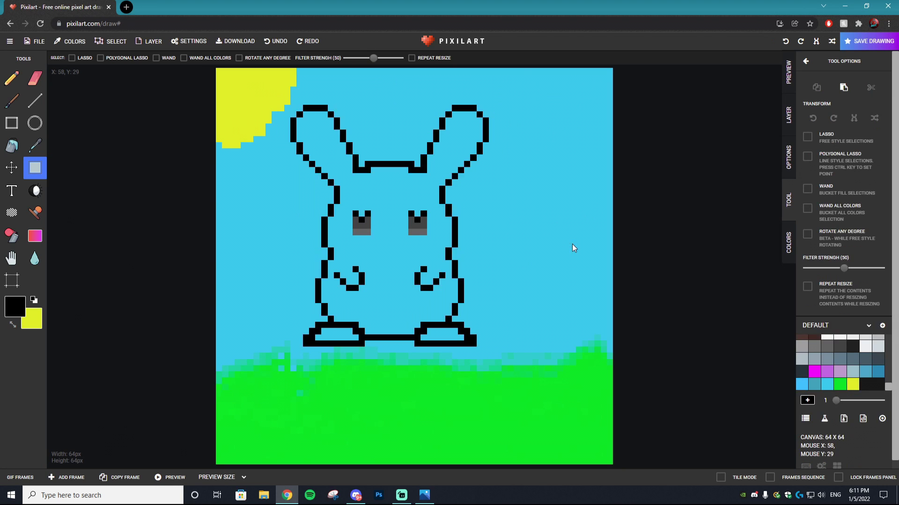
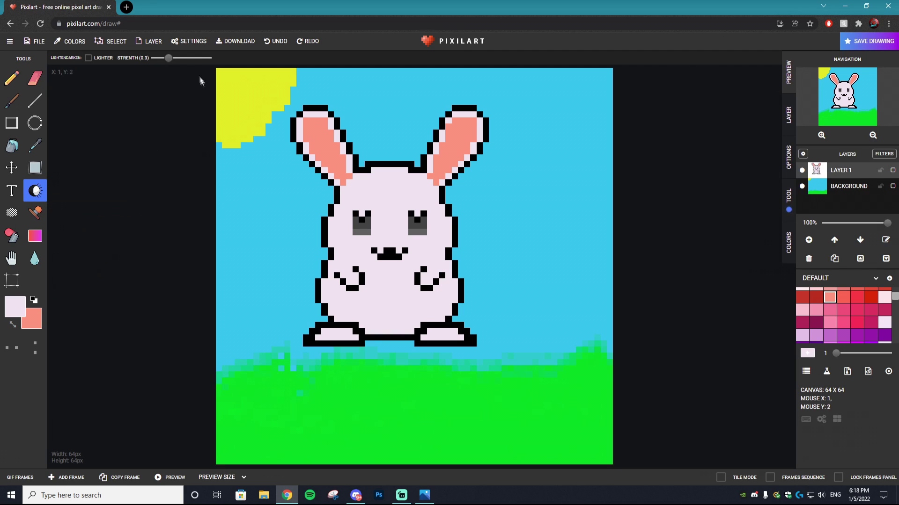
Set the Lighten/Darken strength to 0.2 and shade the inside edge of the bunny's head and body darker
drag(169, 63, 162, 61)
mouse_move(381, 171)
mouse_down()
mouse_move(413, 177)
mouse_move(444, 276)
mouse_move(450, 244)
mouse_up()
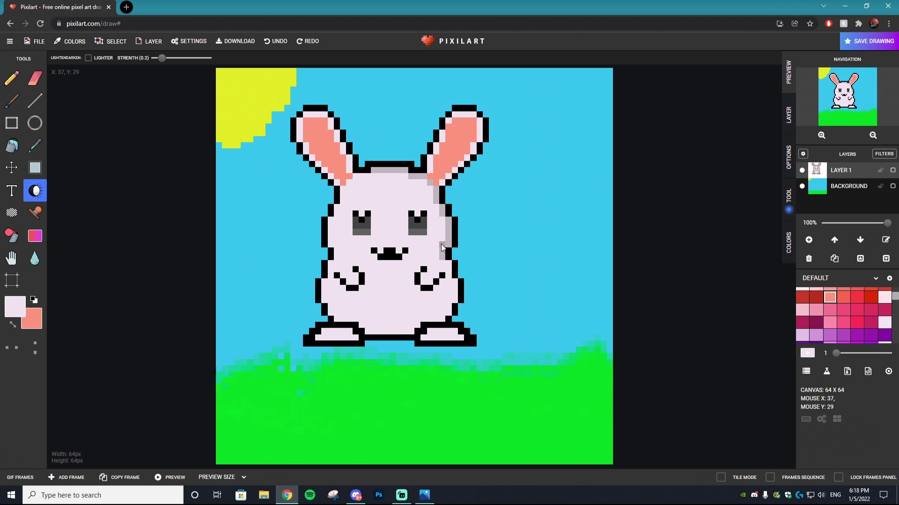
mouse_move(440, 248)
mouse_down()
mouse_move(456, 286)
mouse_move(440, 322)
mouse_move(336, 321)
mouse_move(354, 320)
mouse_move(330, 314)
mouse_move(322, 286)
mouse_move(361, 178)
mouse_up()
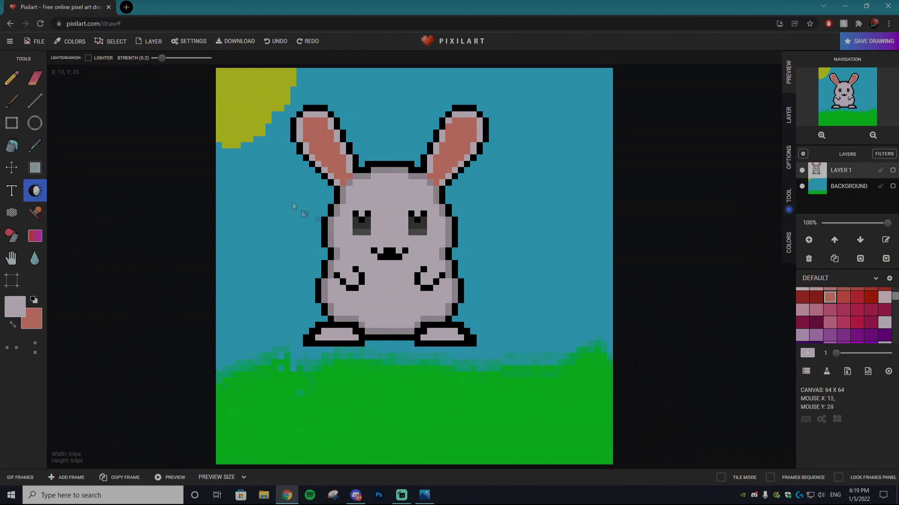
Lower the Lighten/Darken strength to 0.1 and add softer shading inside the first body shadow and on the feet
drag(161, 57, 139, 61)
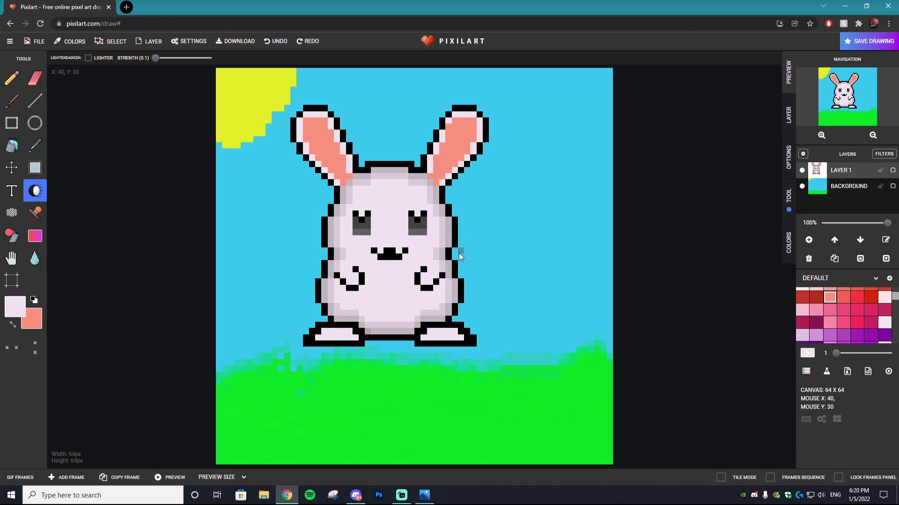
drag(332, 335, 324, 330)
Shift the whole bunny on Layer 1 about 2 pixels to the right using the Select and Move tools
click(36, 167)
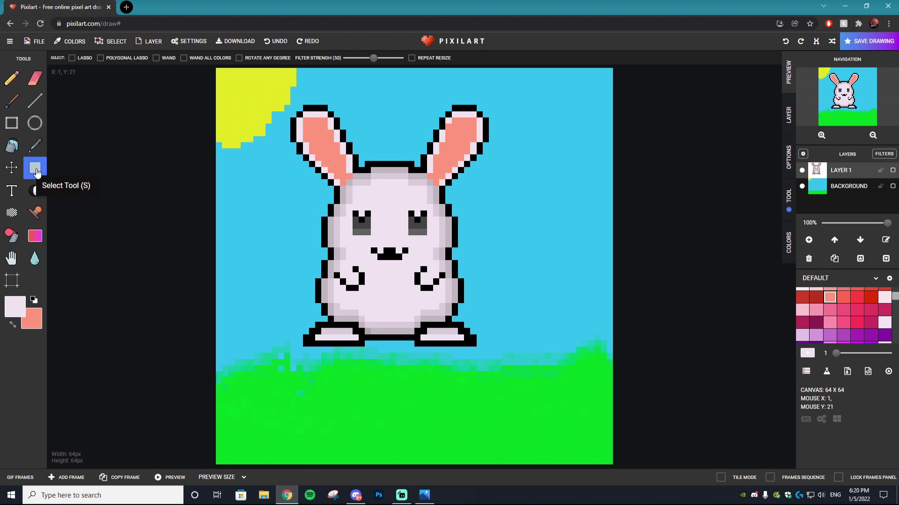
key(ctrl+a)
drag(406, 222, 420, 221)
click(12, 168)
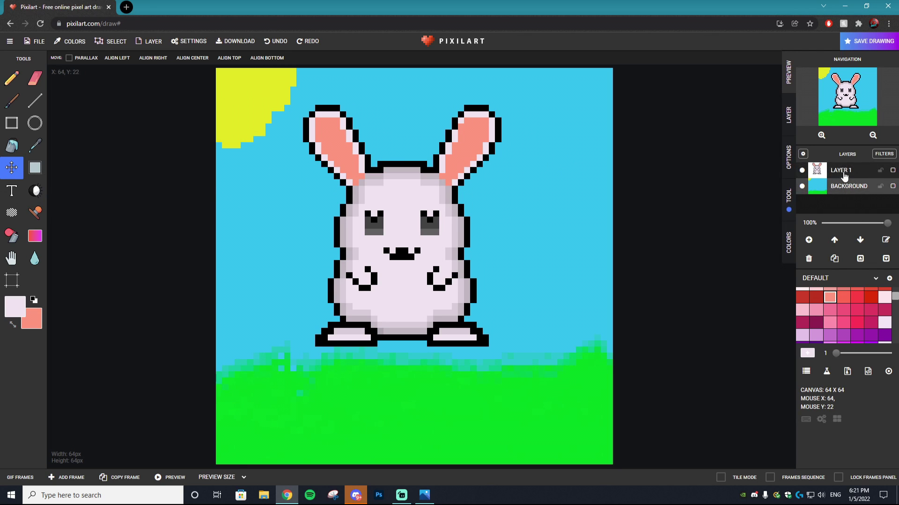
Move the bunny on Layer 1 down about 10 pixels and right 1 pixel onto the grass, and hide Layer 1
drag(399, 203, 404, 255)
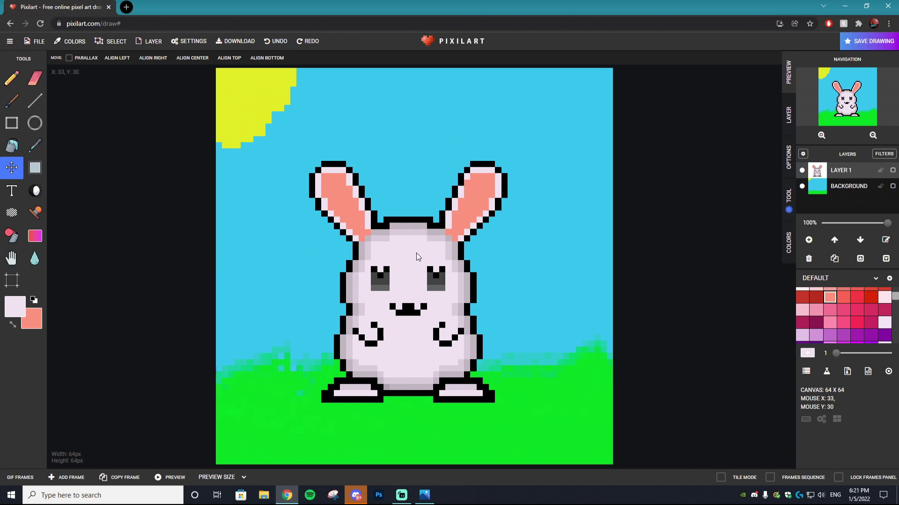
drag(417, 252, 400, 251)
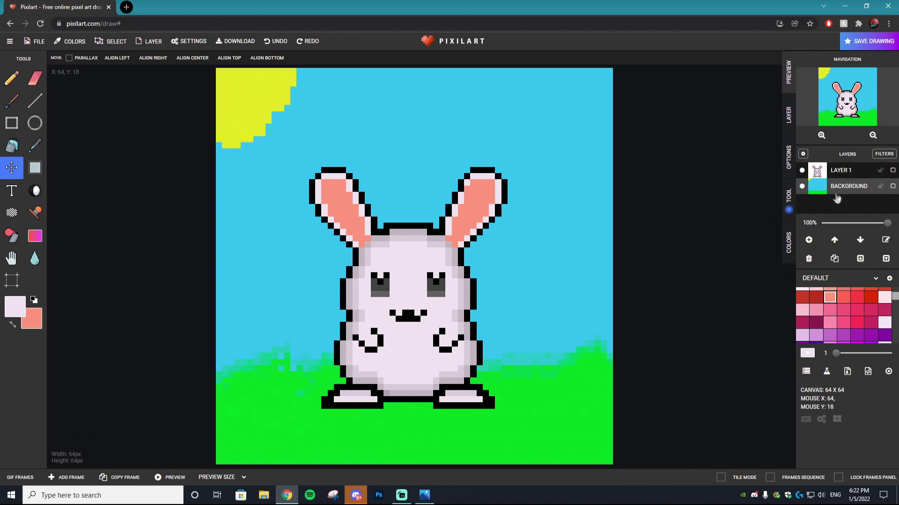
click(802, 170)
click(802, 170)
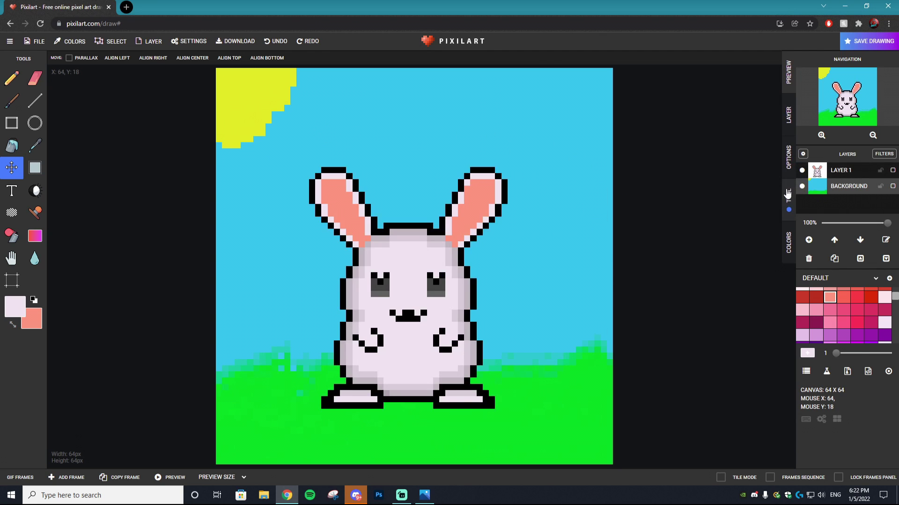
click(802, 170)
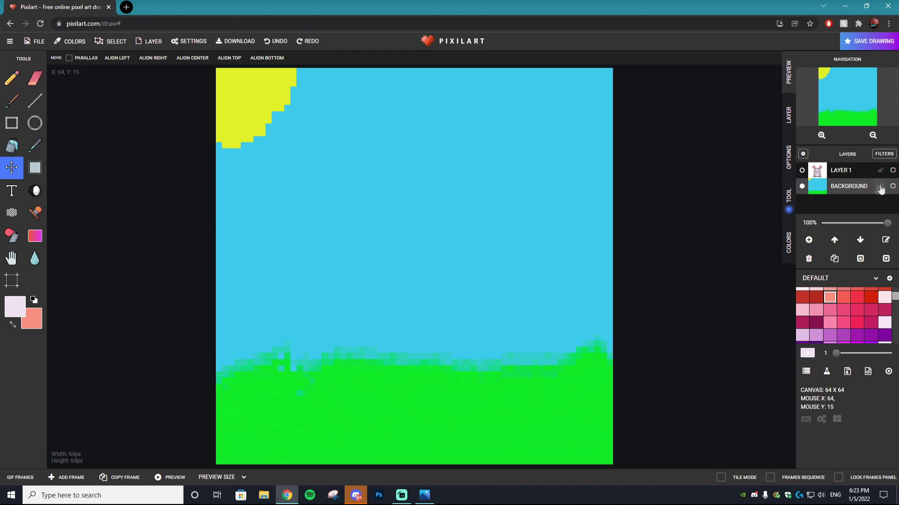
Add a new layer above the background and fill it entirely with the sky blue
click(808, 241)
click(13, 154)
click(15, 307)
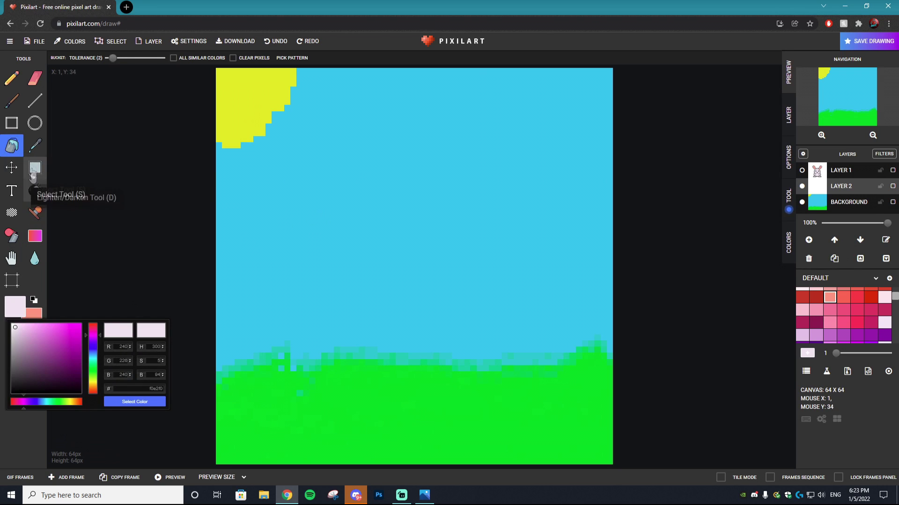
click(569, 197)
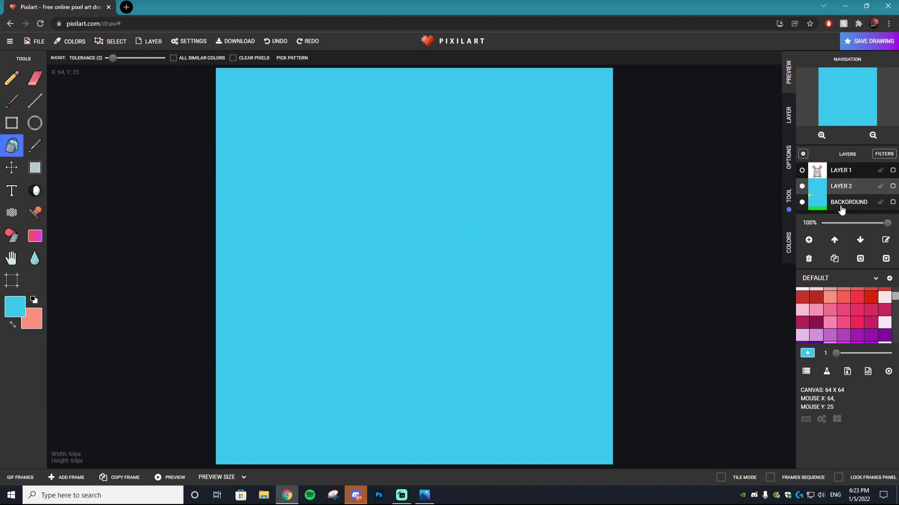
Add a separate grass layer above the sky layer and soften the grass's upper edge with the Blur filter at size 5
click(808, 240)
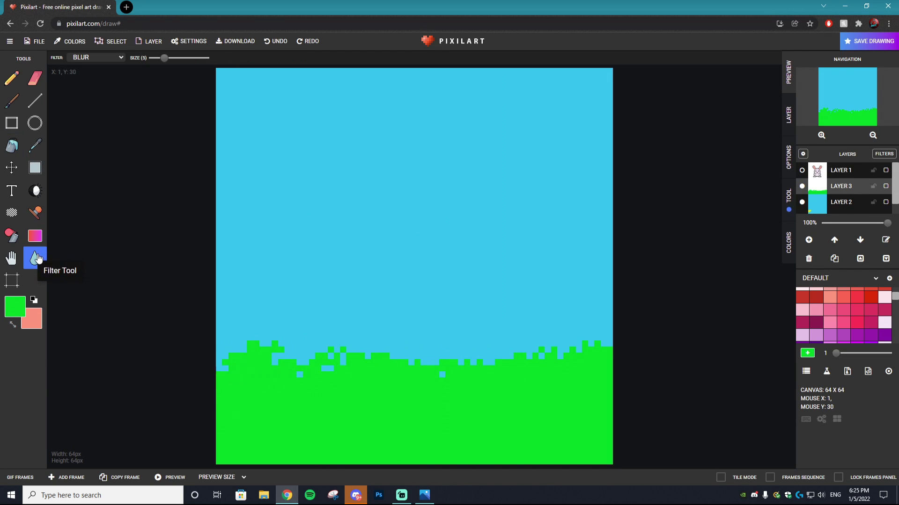
drag(357, 367, 229, 365)
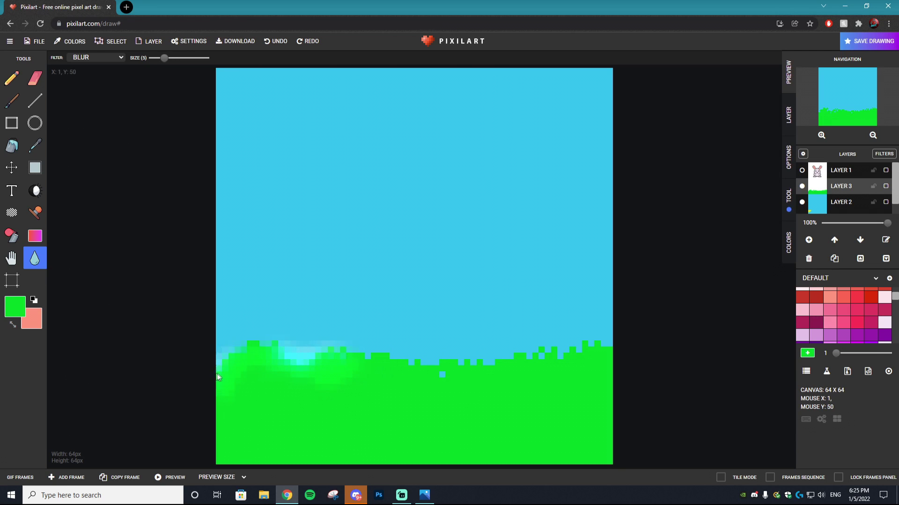
drag(351, 373, 608, 358)
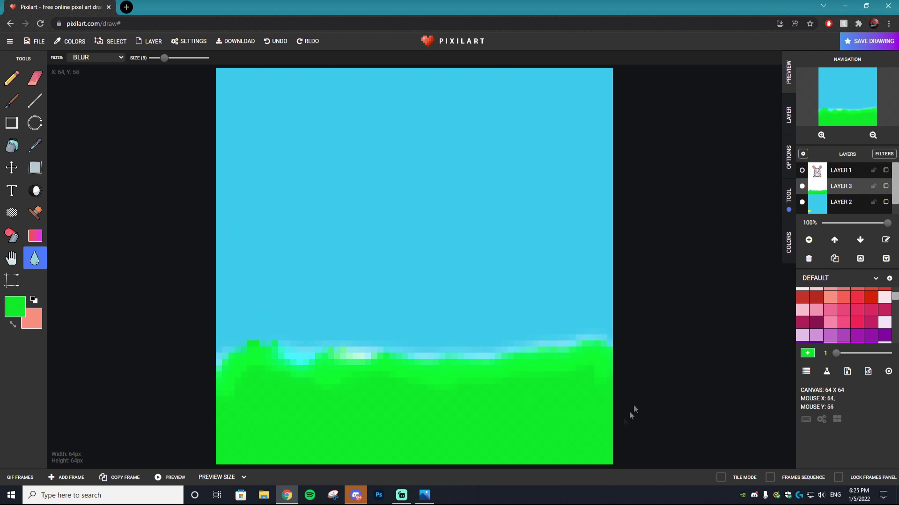
drag(196, 376, 249, 361)
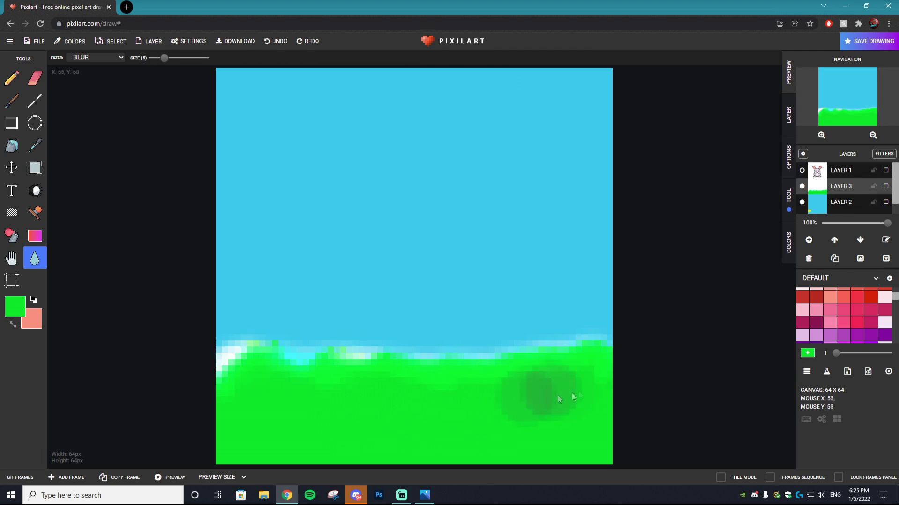
Toggle the grass and sky layers to check them, and hide the original Background layer
scroll(804, 176, down, 1)
click(802, 175)
click(802, 175)
click(801, 189)
click(802, 190)
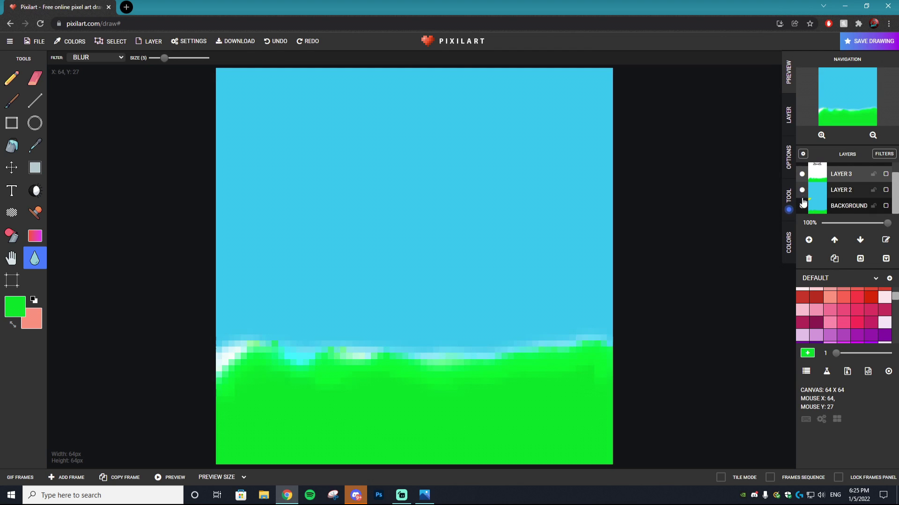
click(801, 206)
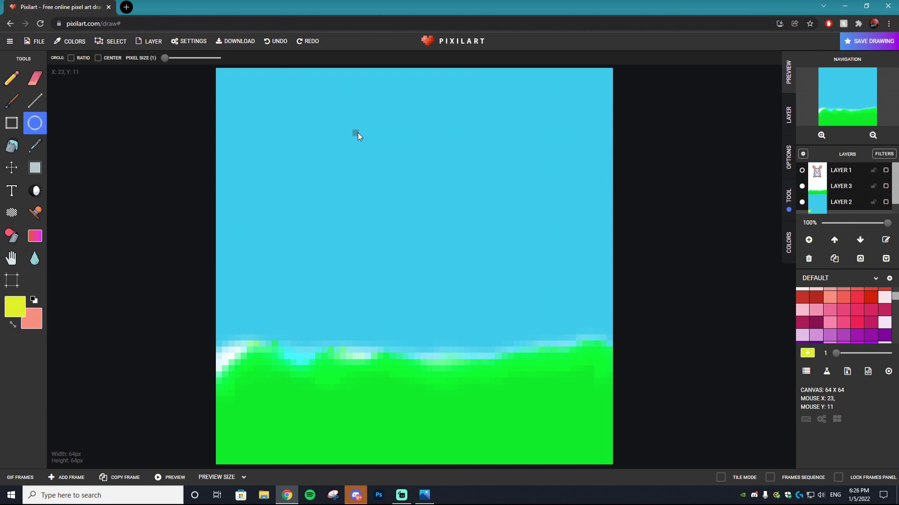
Add a new layer and draw a yellow circle about 21 pixels wide in the sky, filled with the same yellow
click(808, 241)
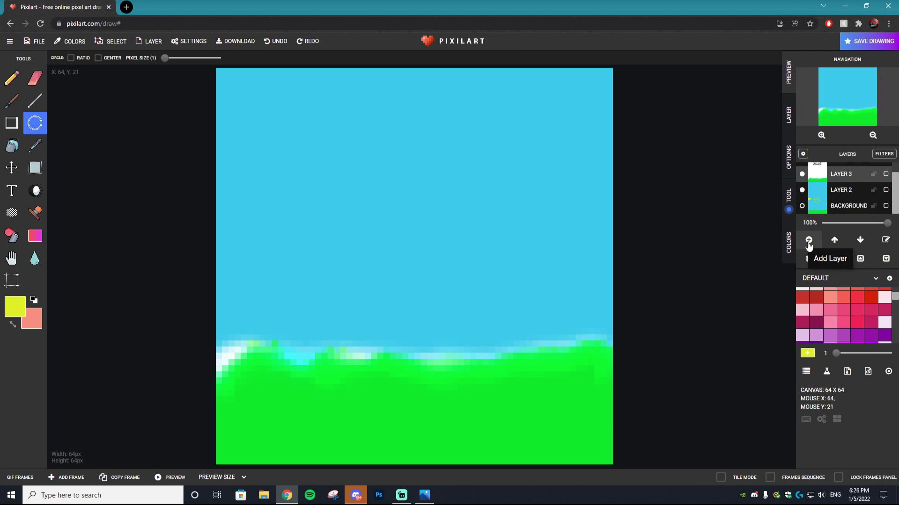
click(808, 240)
drag(355, 124, 478, 234)
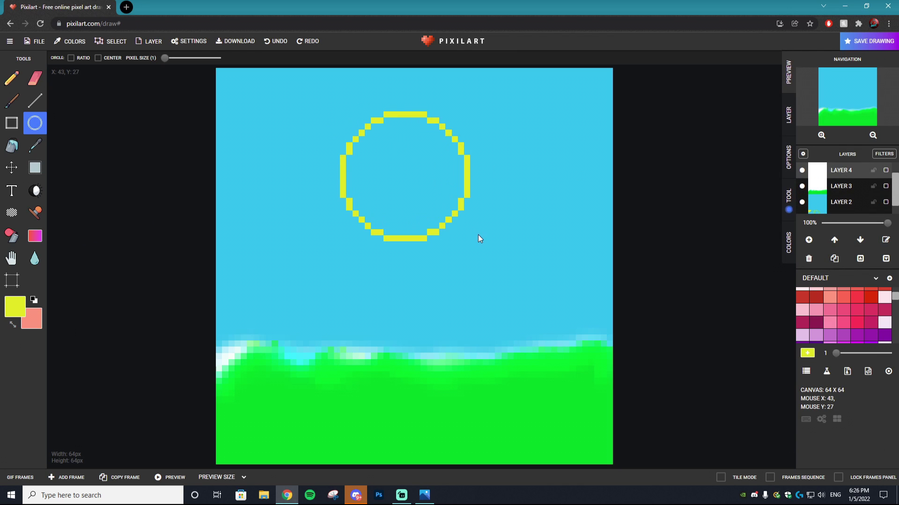
click(12, 145)
click(401, 208)
Put the sun's Layer 4 below grass Layer 3 and move the sun down until it sits behind the grass
key(m)
drag(343, 240, 344, 432)
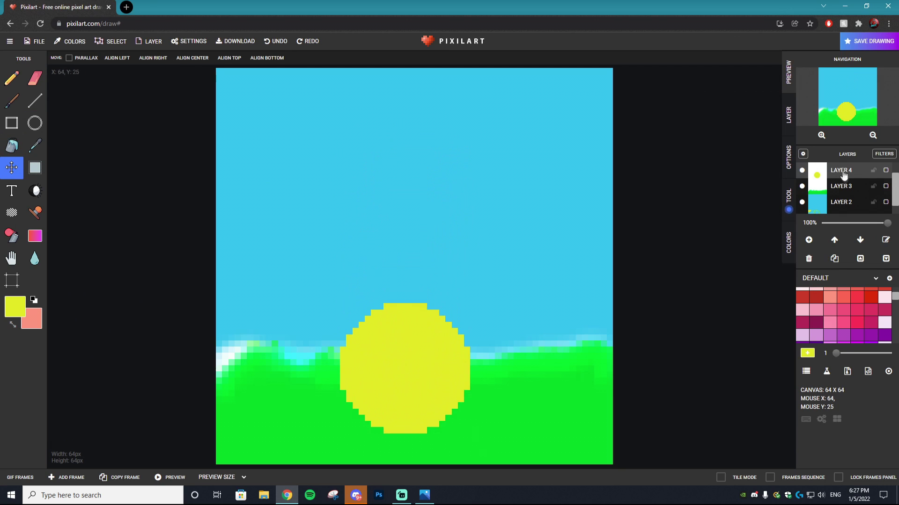
click(860, 241)
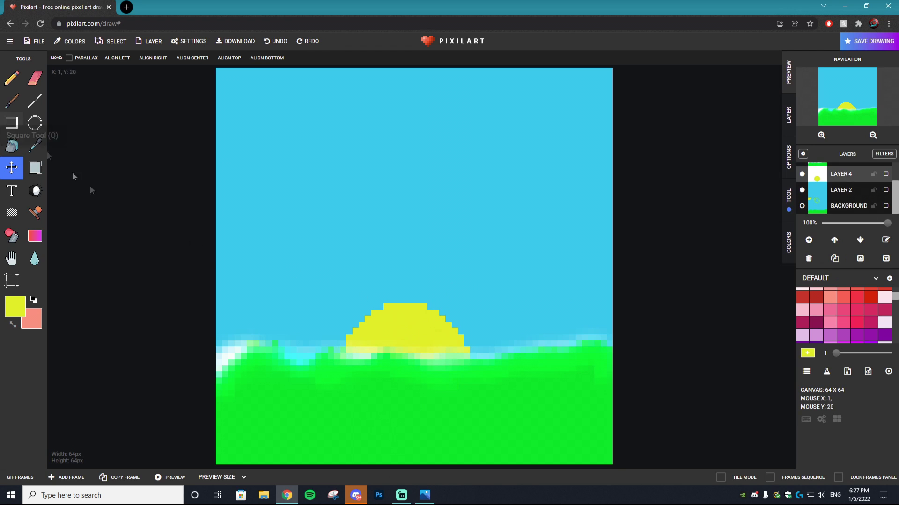
drag(412, 337, 419, 72)
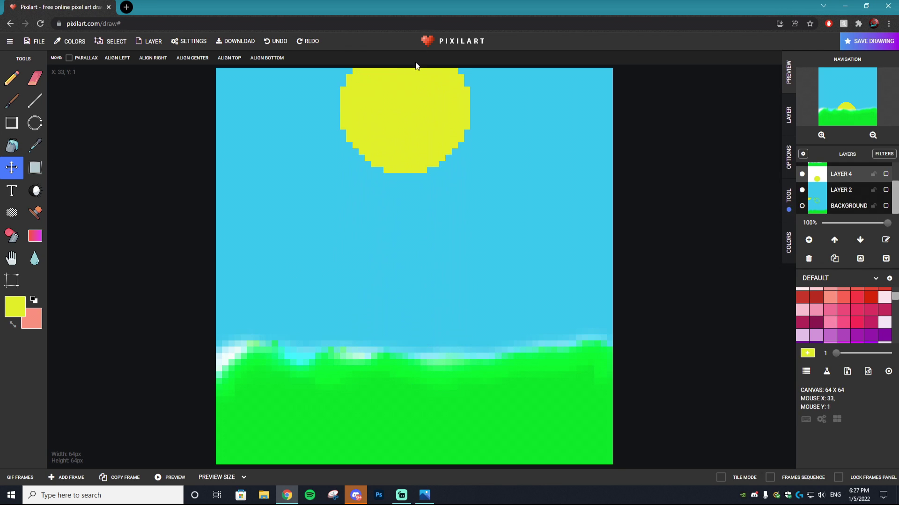
drag(411, 150, 405, 376)
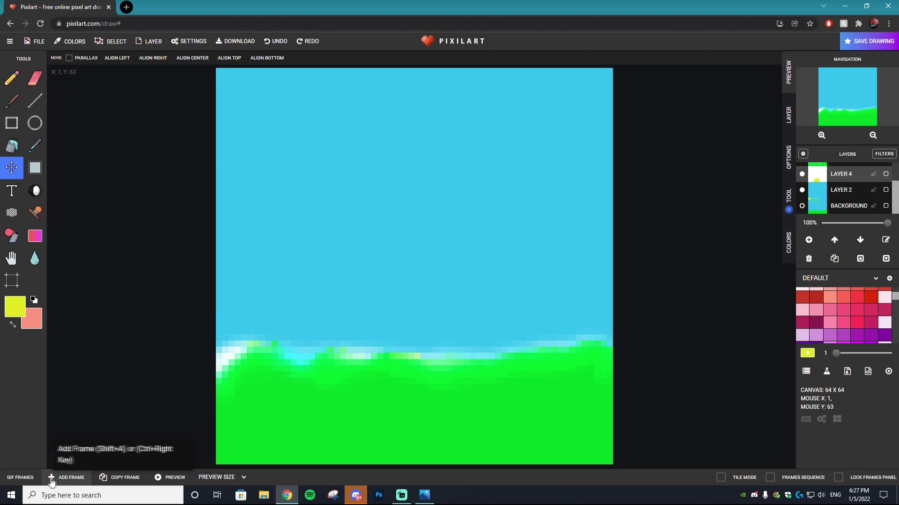
click(67, 477)
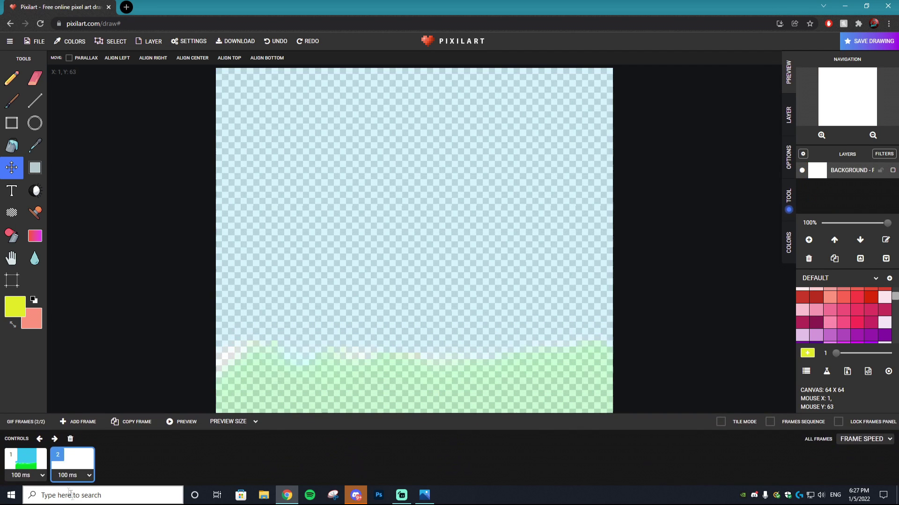
click(28, 462)
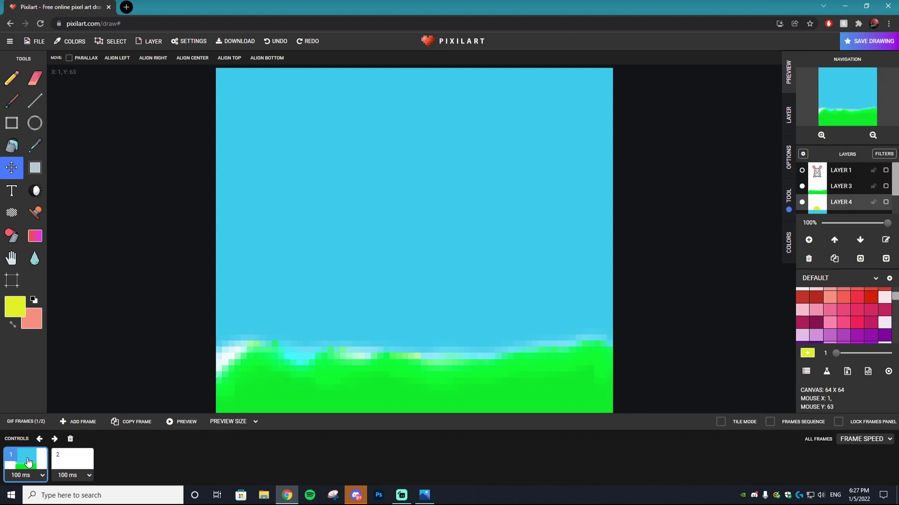
click(78, 464)
click(71, 439)
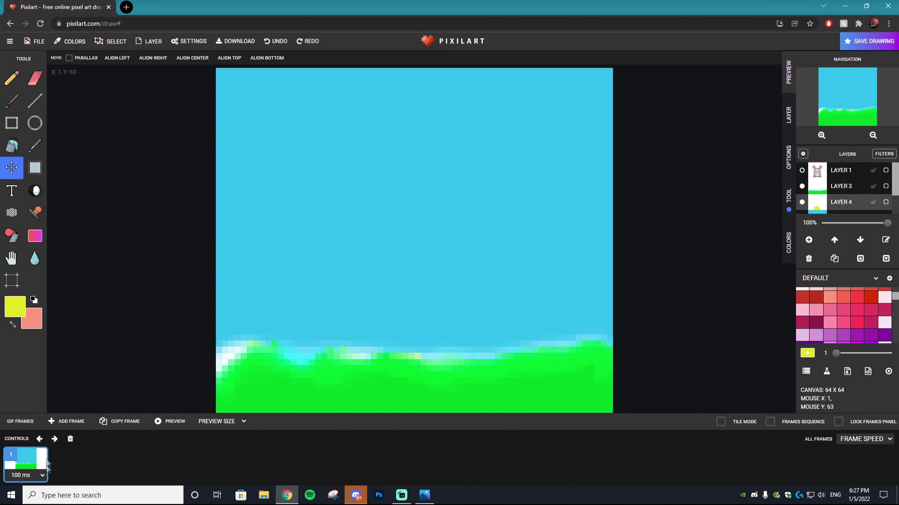
Duplicate the first frame, raise the sun above the grass in the copy, and duplicate the frame again
click(120, 421)
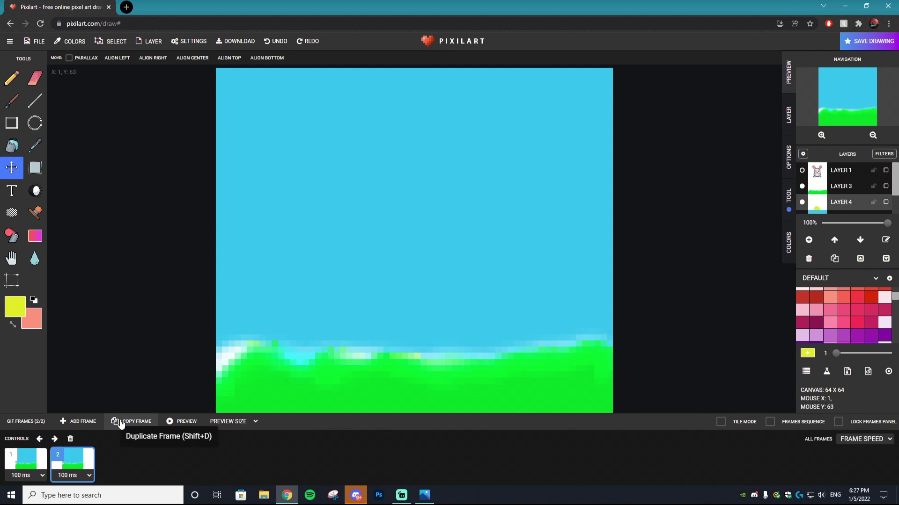
drag(409, 370, 400, 195)
click(124, 421)
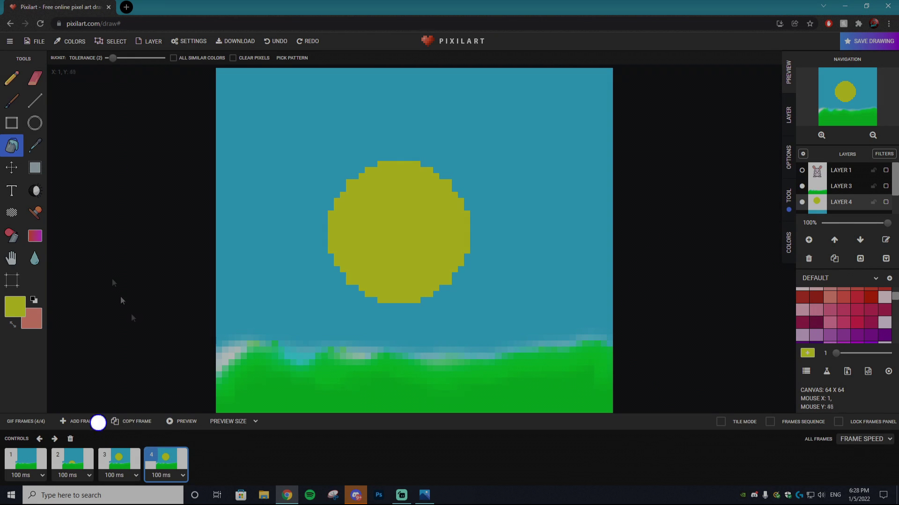
Move the sun in frame 4 up about 14 pixels and right 2 pixels near the top of the sky, and duplicate the frame
click(11, 167)
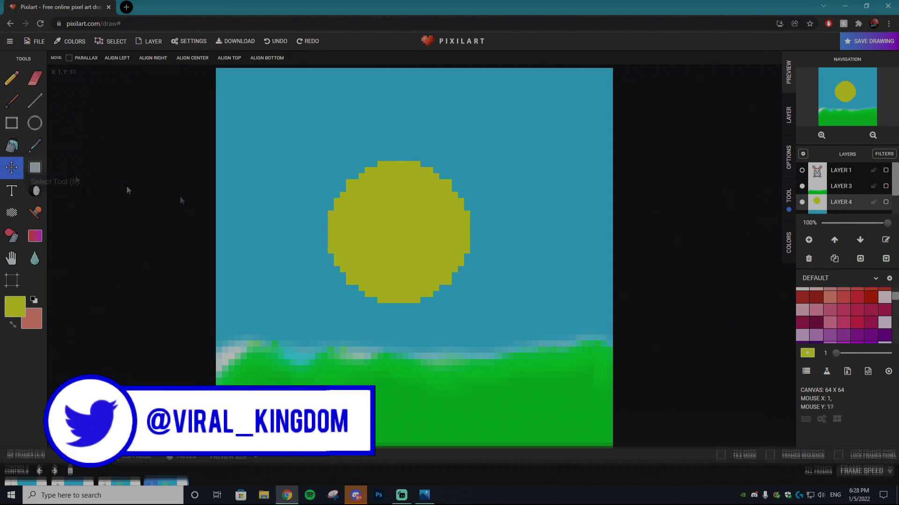
mouse_move(400, 234)
mouse_down()
mouse_move(402, 187)
mouse_move(402, 229)
mouse_move(411, 230)
mouse_up()
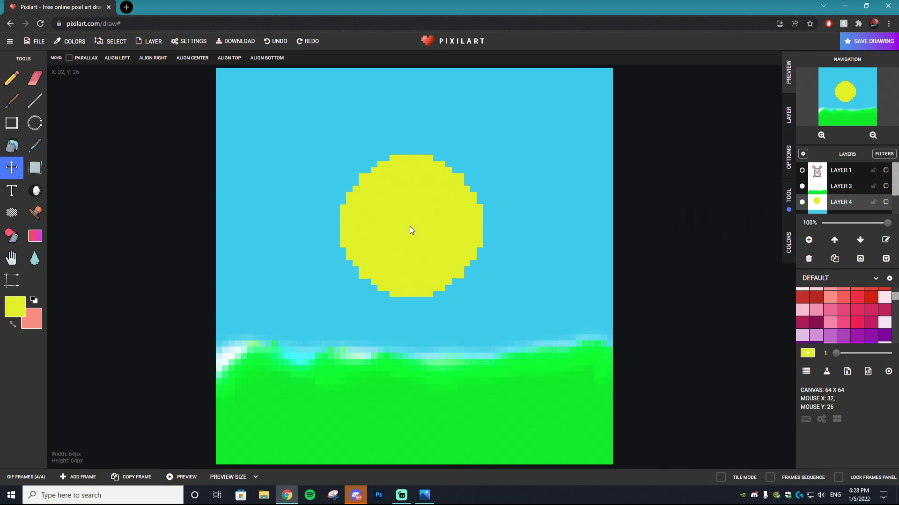
drag(411, 230, 411, 226)
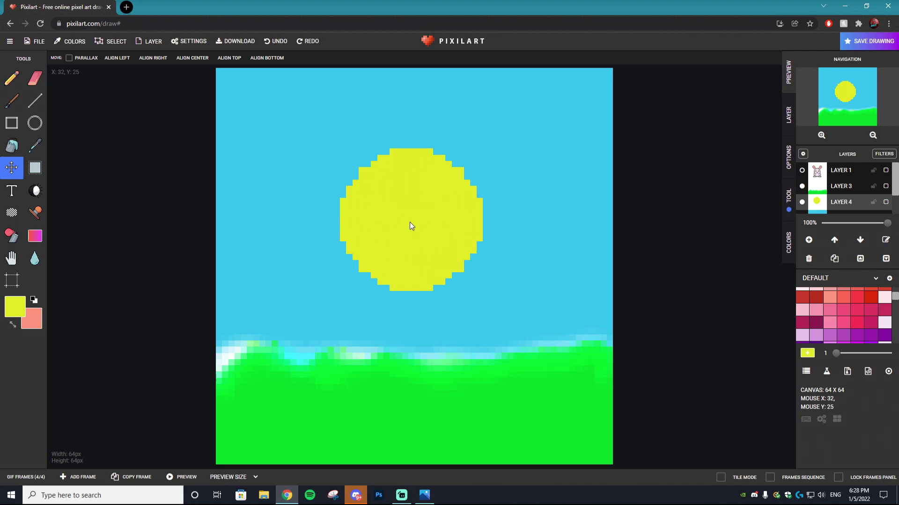
drag(411, 227, 413, 148)
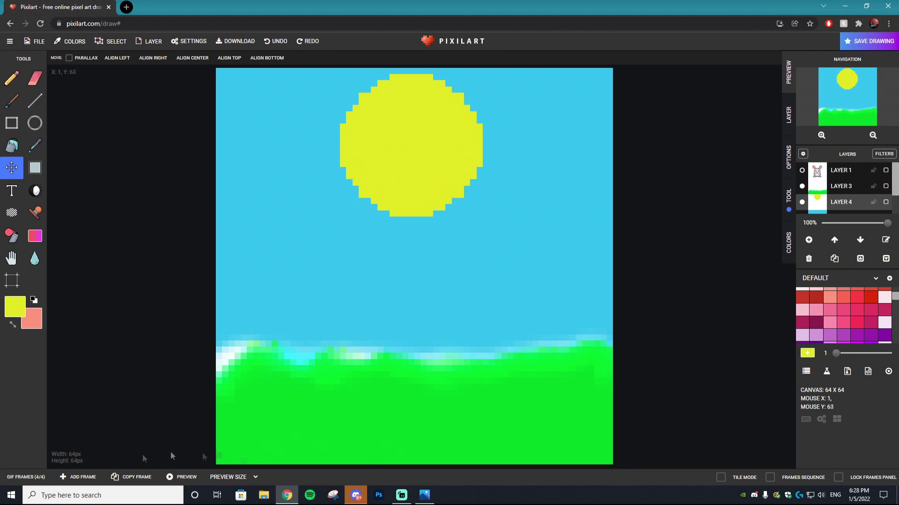
mouse_move(164, 487)
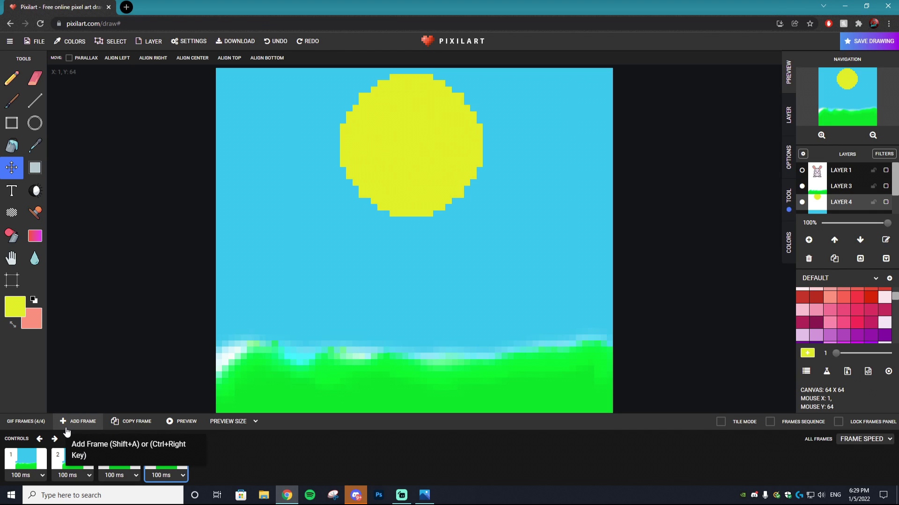
click(131, 426)
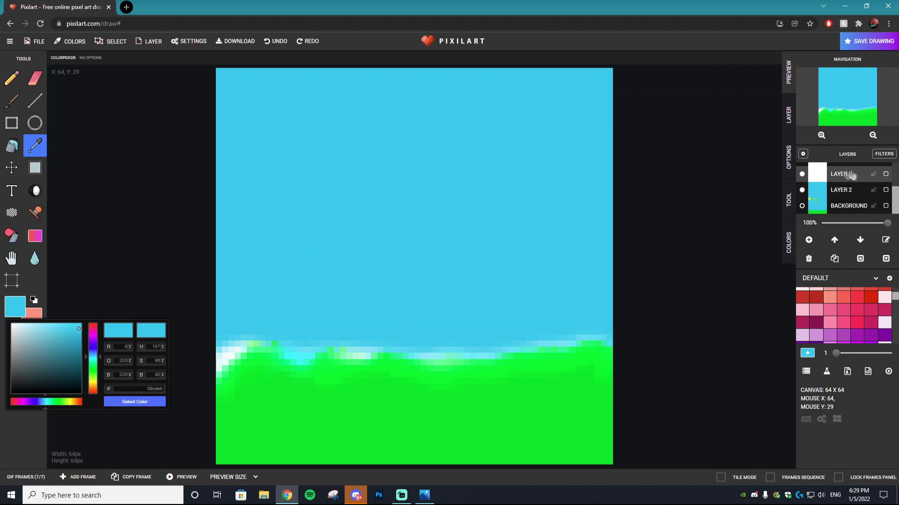
Fill the sky on Layer 5 of frame 7 with a near-black blue (#010d0f) for the night
drag(76, 353, 78, 389)
click(12, 146)
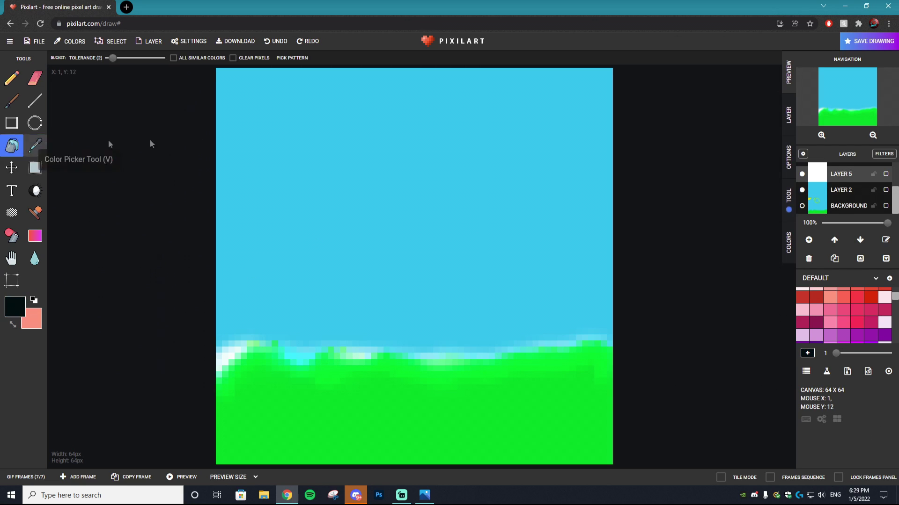
click(300, 220)
click(361, 266)
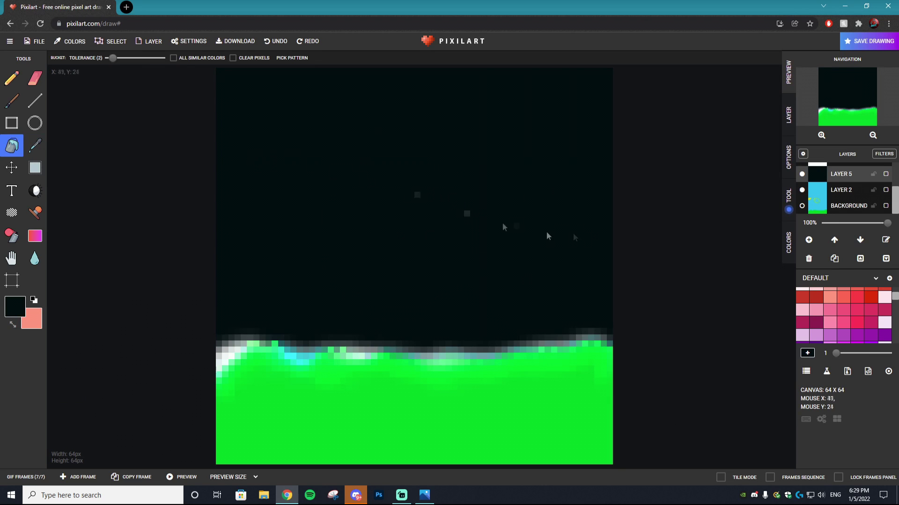
Duplicate frame 7 and refill the sky on Layer 5 of the copy with a slightly lighter dark blue
mouse_move(217, 443)
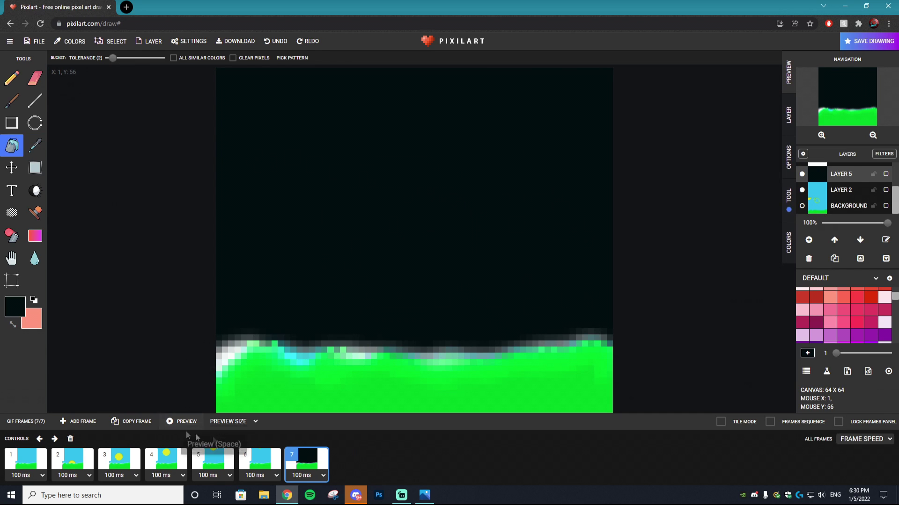
click(131, 421)
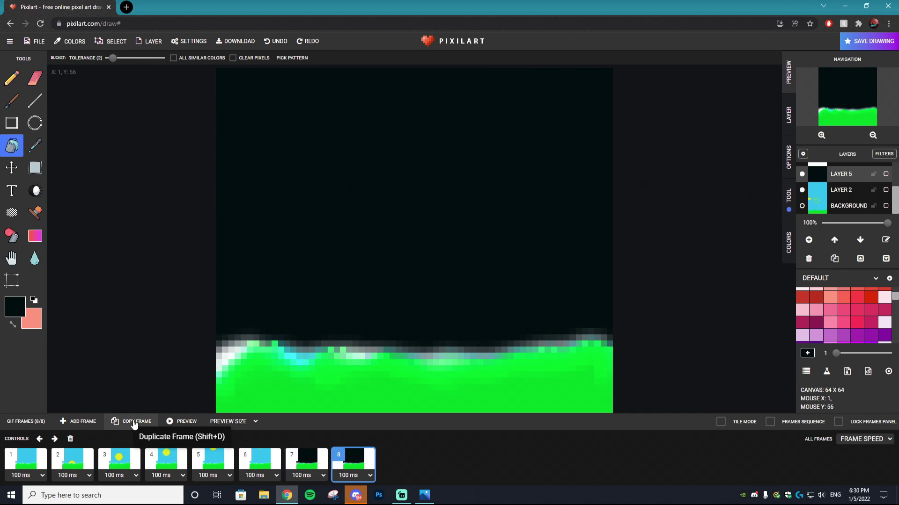
click(23, 310)
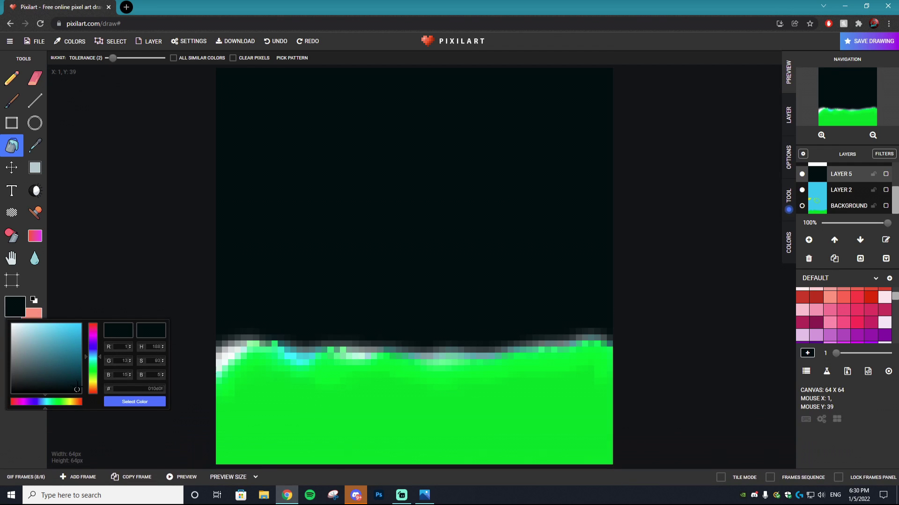
click(76, 381)
click(465, 157)
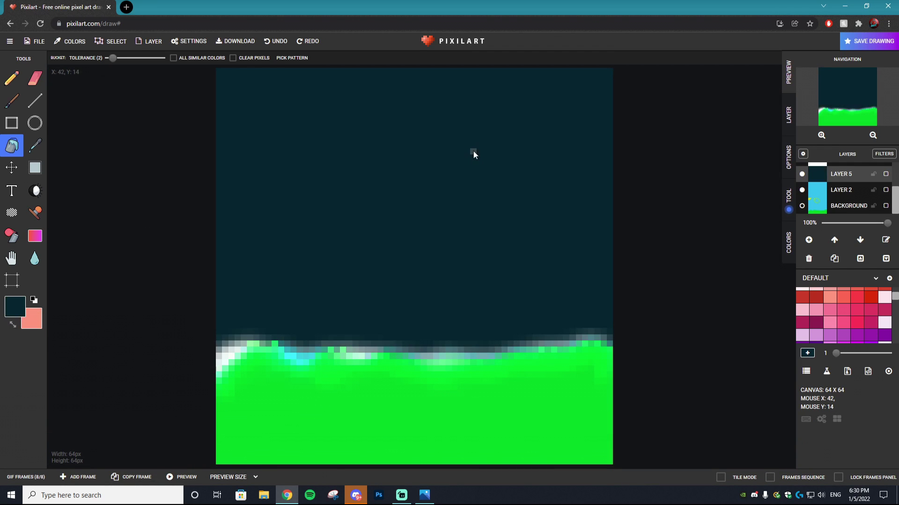
Duplicate frame 8 and refill the sky of the copy with a lighter dark teal (#065966)
click(132, 423)
click(15, 307)
click(78, 358)
click(78, 367)
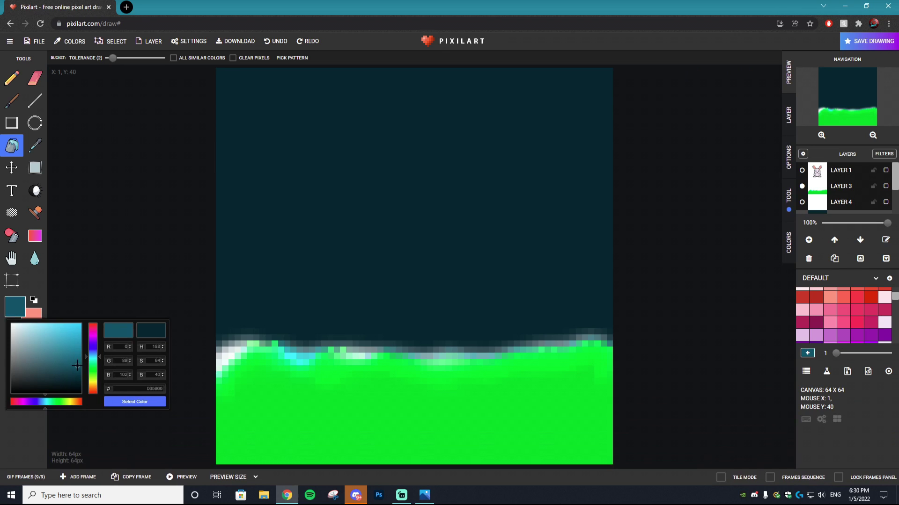
click(241, 435)
Preview the ten-frame day-to-night background animation and return to the editor
mouse_move(80, 465)
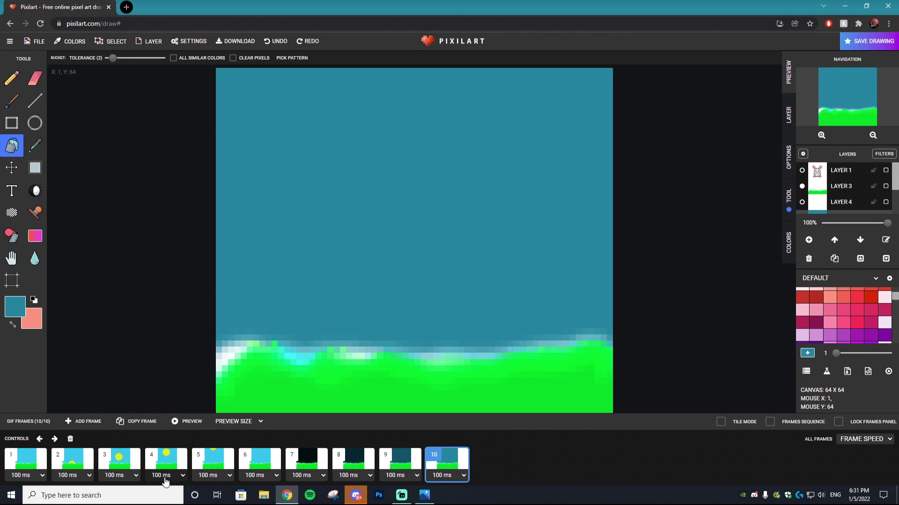
click(186, 424)
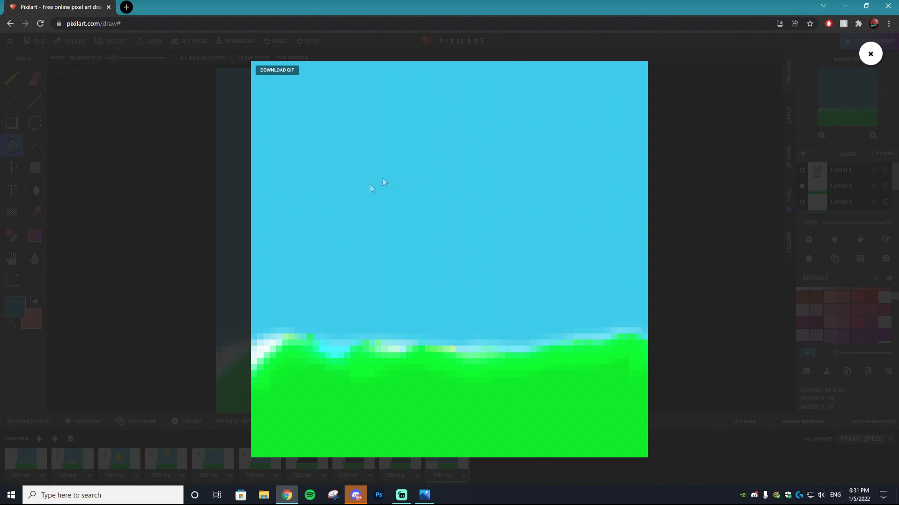
click(867, 52)
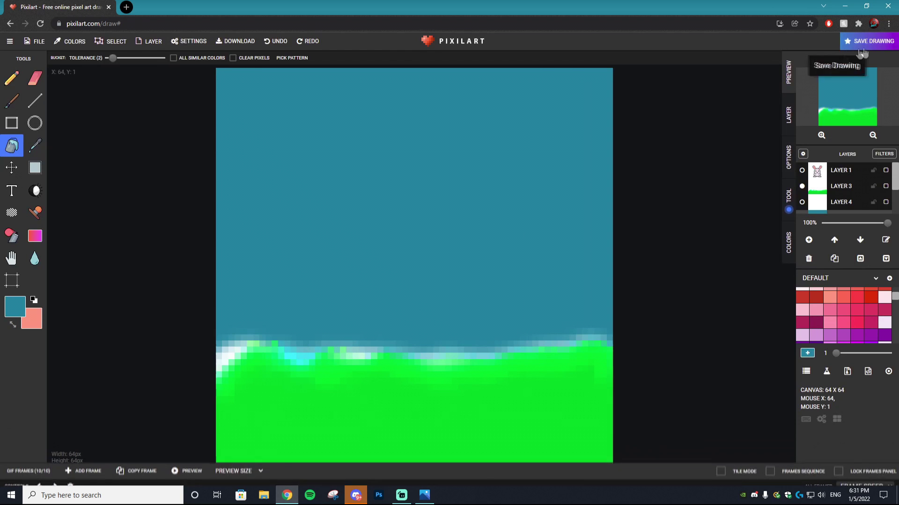
Set the display time of frames 1, 2 and 3 to 250 ms each
click(46, 469)
click(117, 476)
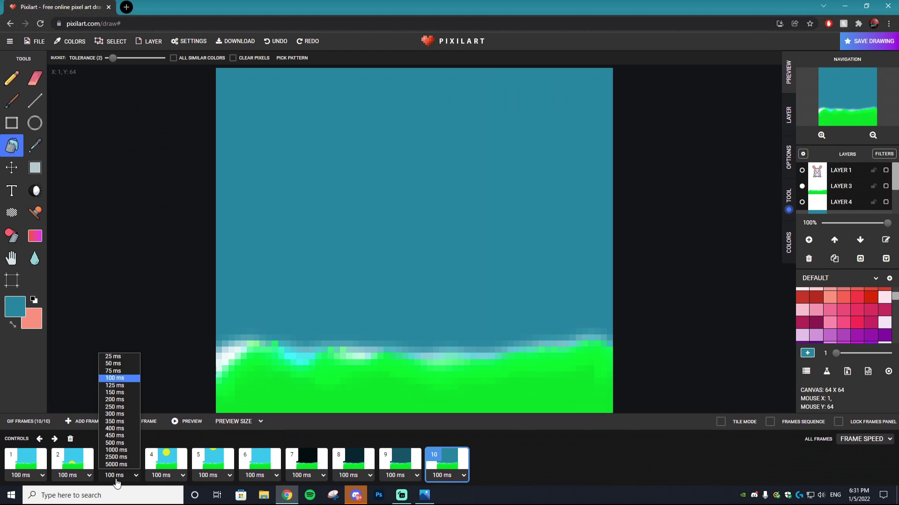
click(117, 481)
click(117, 481)
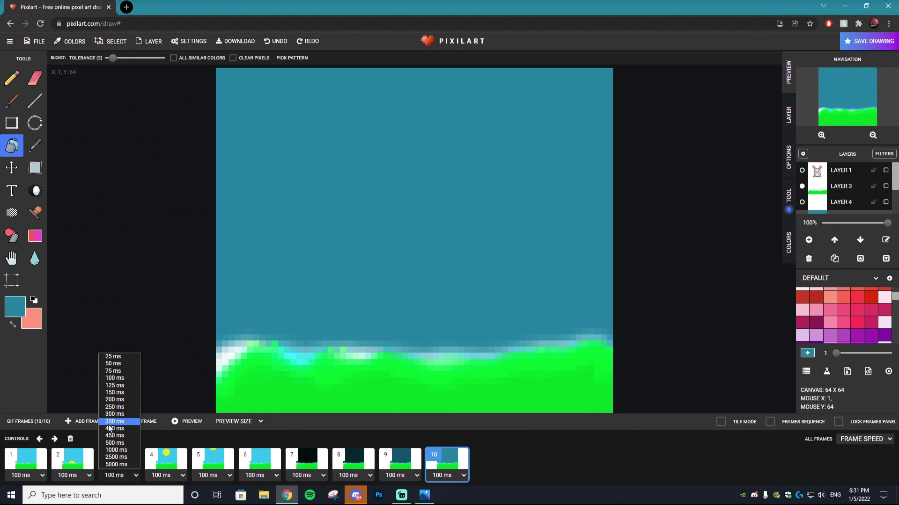
click(115, 407)
click(75, 471)
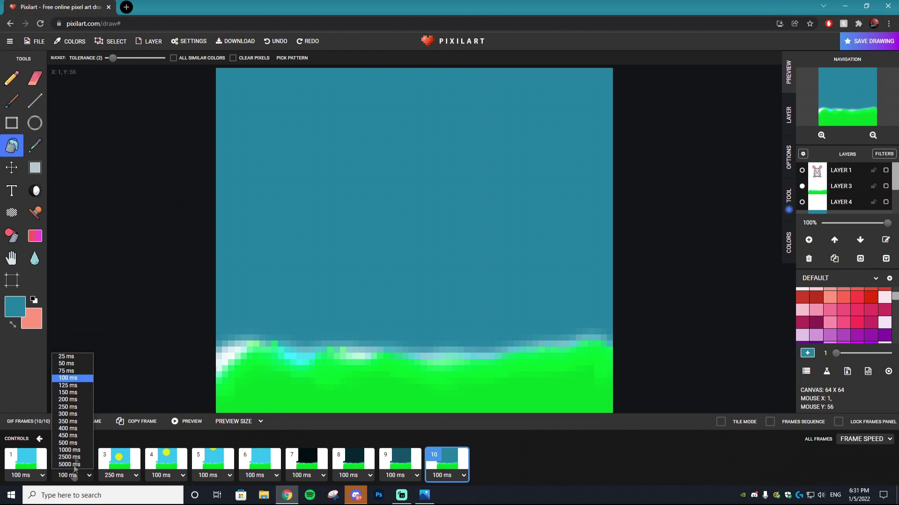
click(68, 407)
click(26, 476)
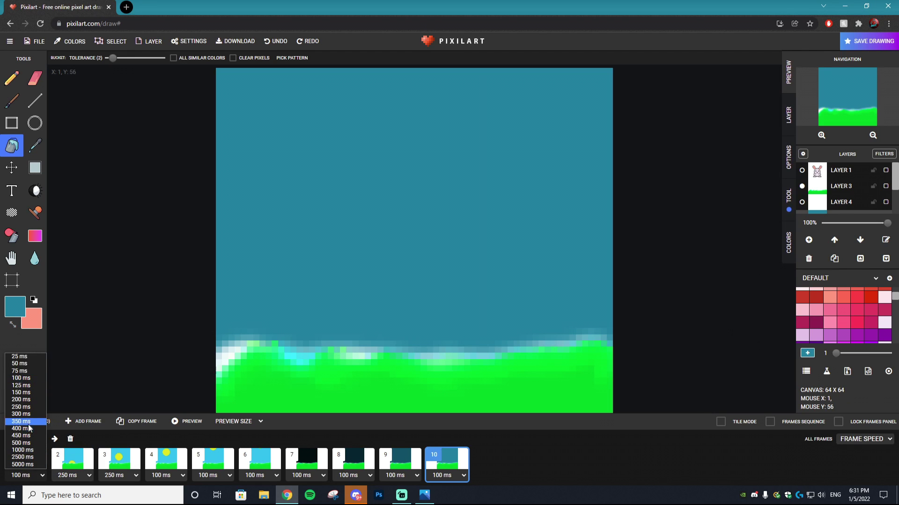
click(21, 407)
Set the display time of frames 4, 5 and 6 to 250 ms each
click(166, 475)
click(161, 406)
click(213, 475)
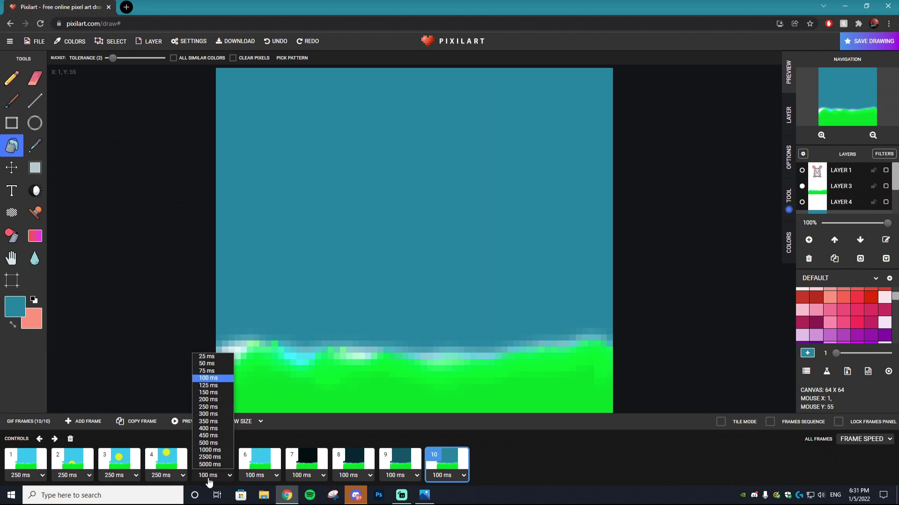
click(208, 407)
click(259, 475)
click(259, 408)
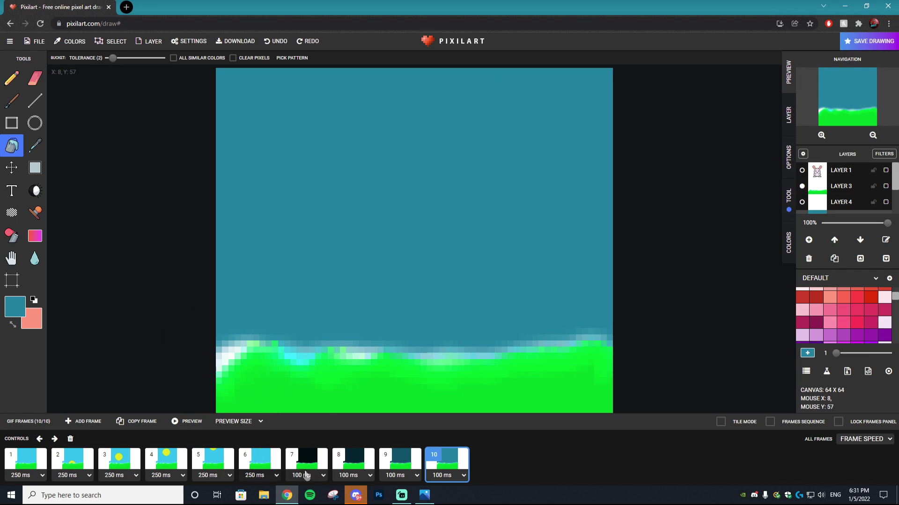
Set frame 7 to 500 ms and frames 8, 9 and 10 to 250 ms each, and preview the animation
click(306, 476)
click(302, 443)
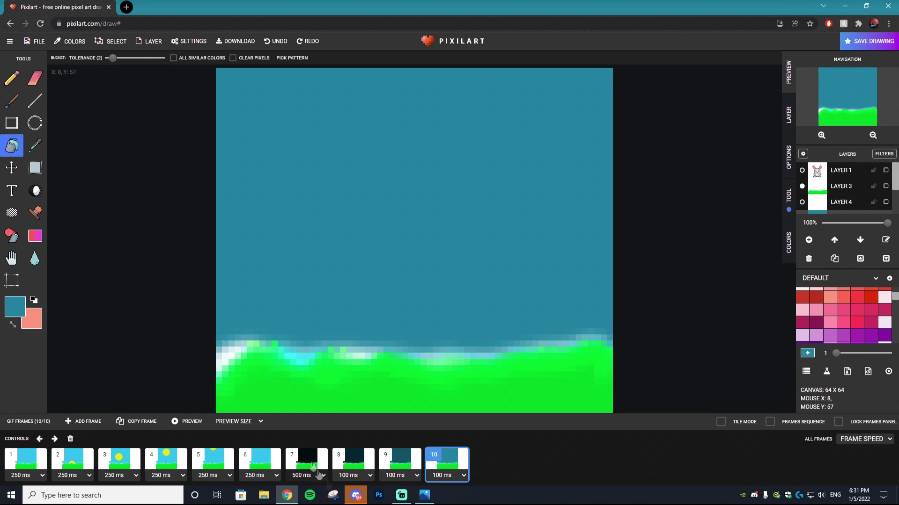
click(353, 475)
click(354, 407)
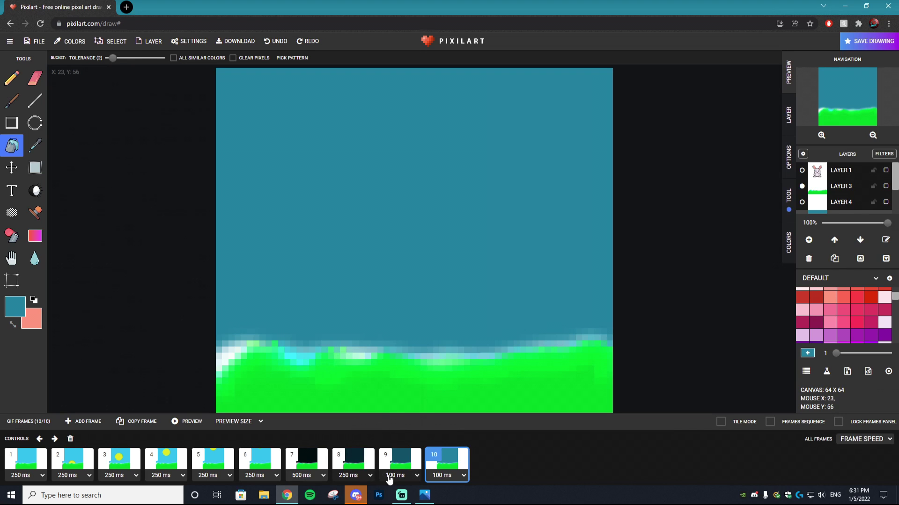
click(400, 475)
click(395, 407)
click(443, 475)
click(442, 407)
click(187, 421)
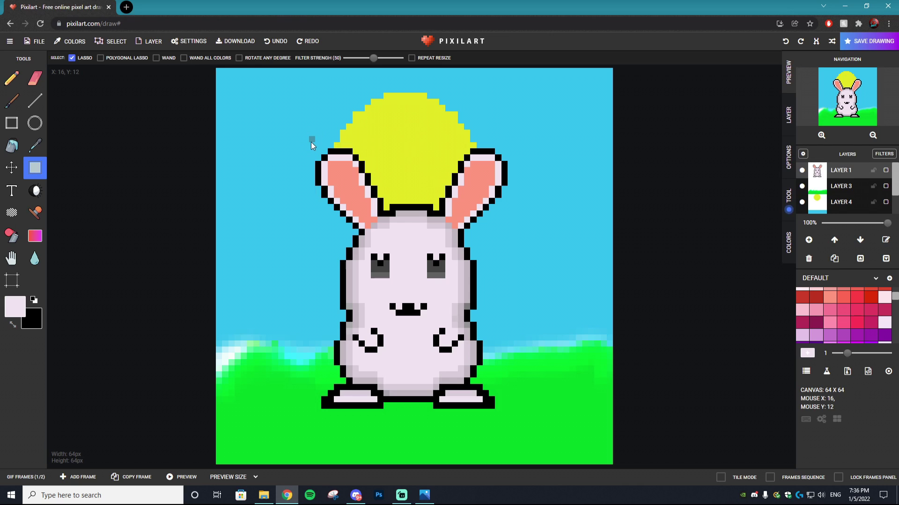
Lasso the bunny above its feet on Layer 1 of frame 1 and try moving it about one pixel down
mouse_move(307, 145)
mouse_down()
mouse_move(291, 205)
mouse_move(338, 384)
mouse_up()
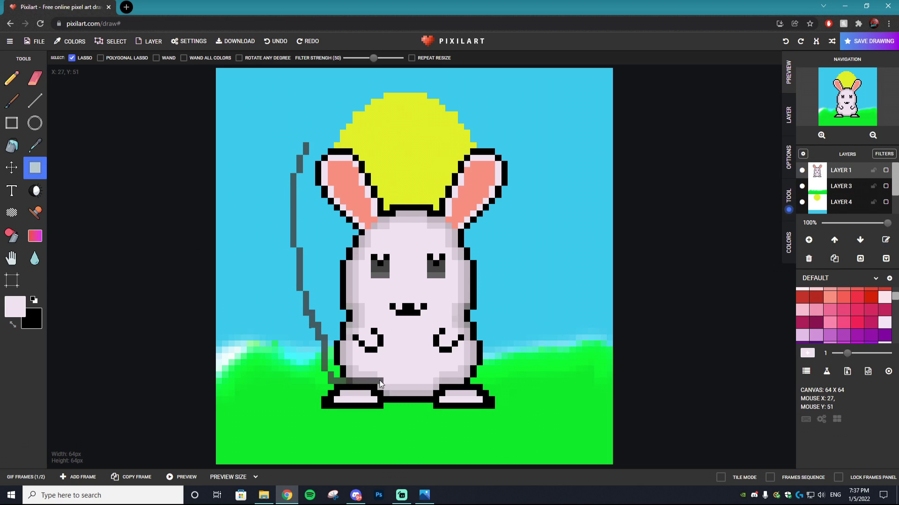
mouse_move(380, 386)
mouse_down()
mouse_move(428, 400)
mouse_move(499, 379)
mouse_move(568, 328)
mouse_move(581, 265)
mouse_move(562, 168)
mouse_move(490, 124)
mouse_move(355, 124)
mouse_move(307, 149)
mouse_up()
drag(414, 249, 412, 257)
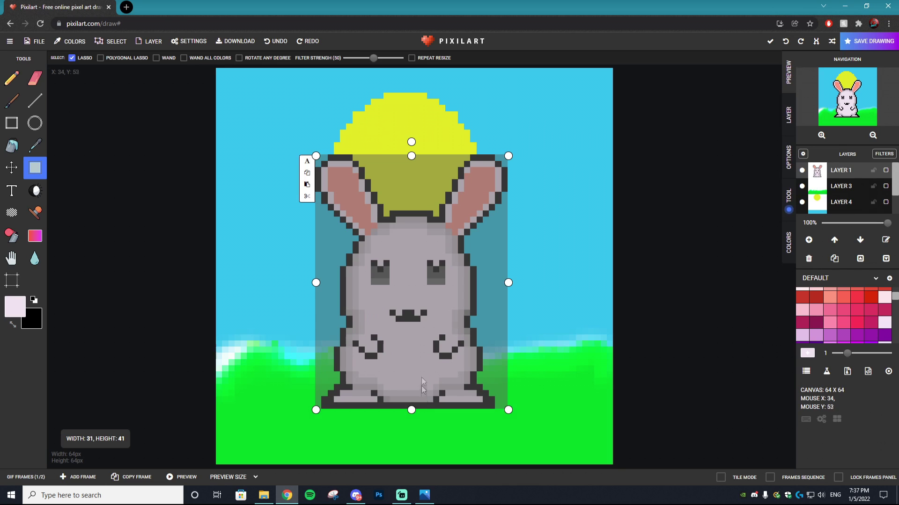
drag(423, 360, 423, 345)
Compare the bunny's pose in frames 1 and 2 and preview the two-frame bounce
click(26, 477)
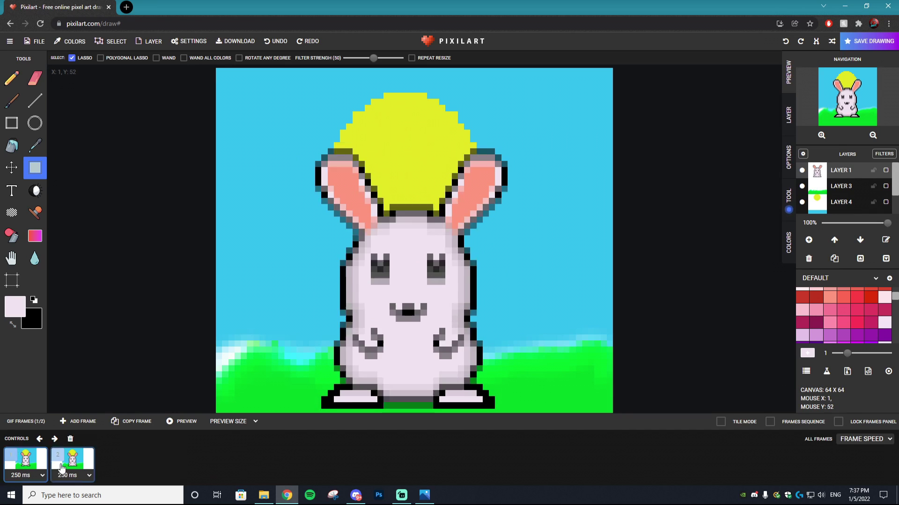
click(70, 463)
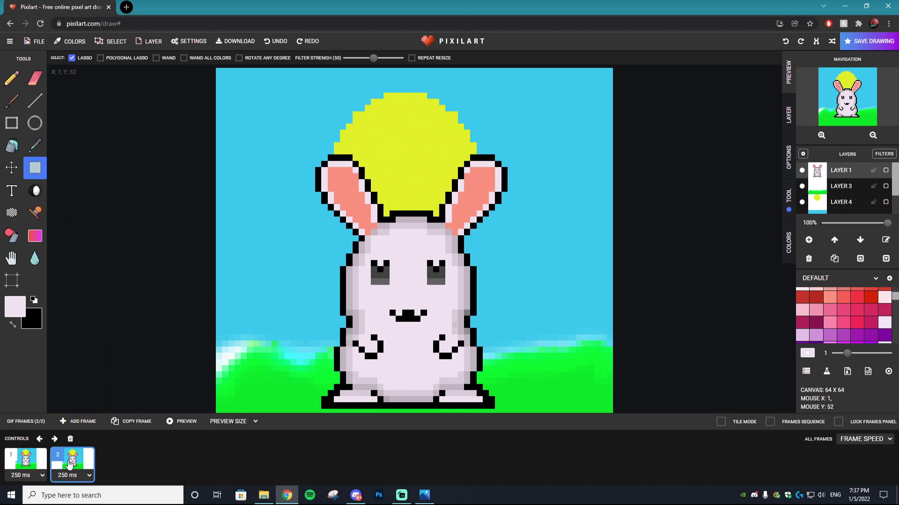
click(28, 468)
click(184, 422)
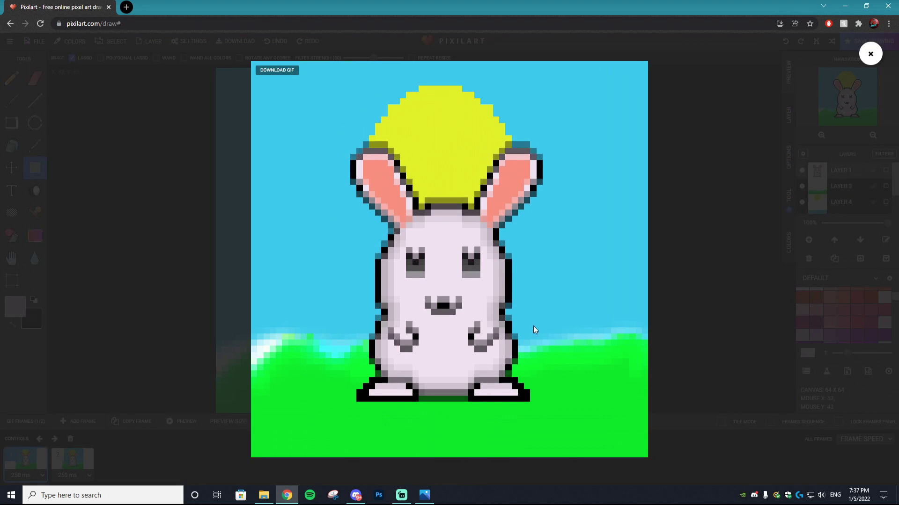
click(28, 421)
click(26, 421)
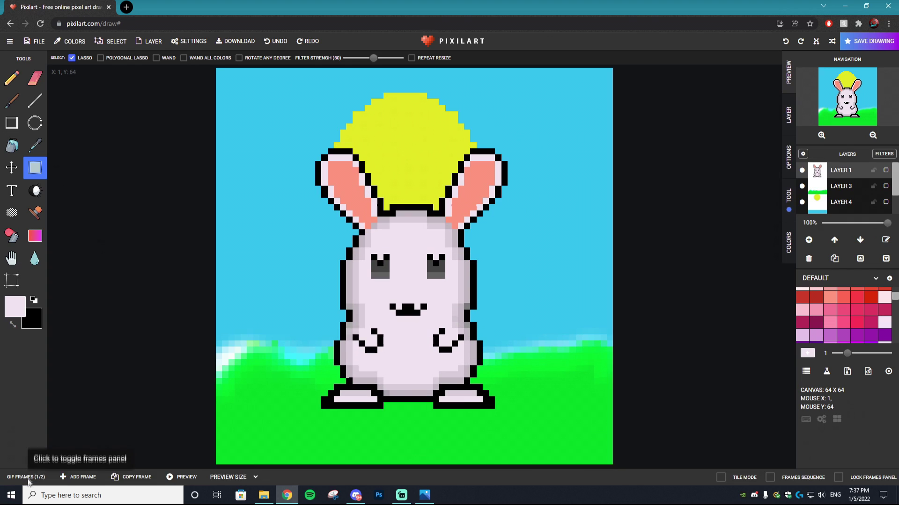
Duplicate frame 2 of the bunny animation to add a third frame
click(28, 478)
click(73, 463)
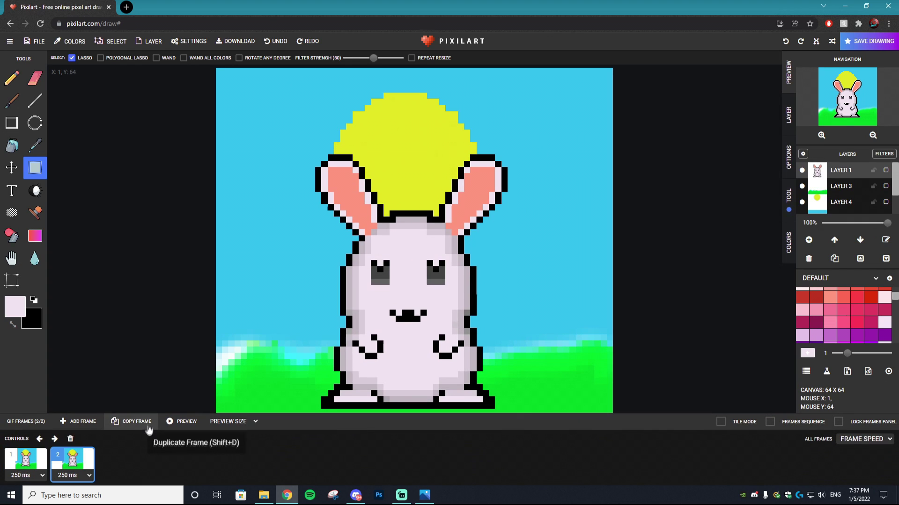
click(142, 423)
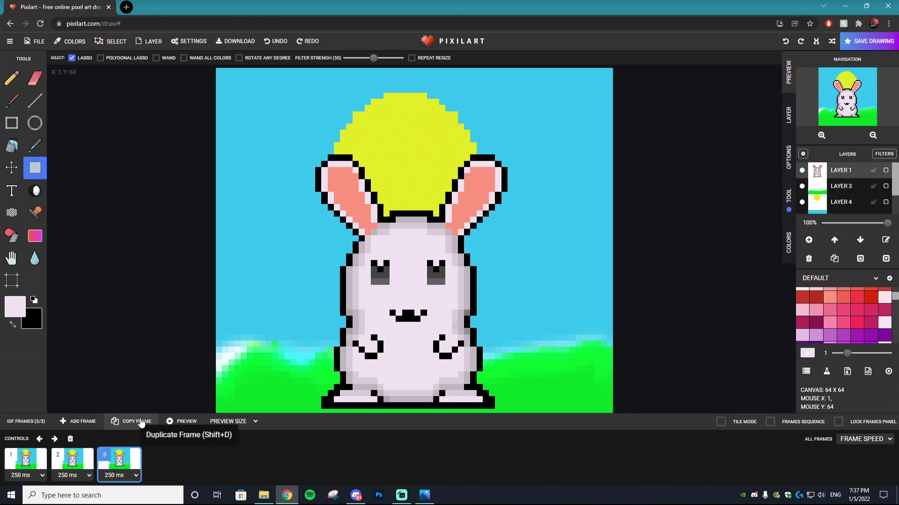
Move the lassoed bunny body up about one pixel above its feet and fill the gap with pale fur pixels
key(Left)
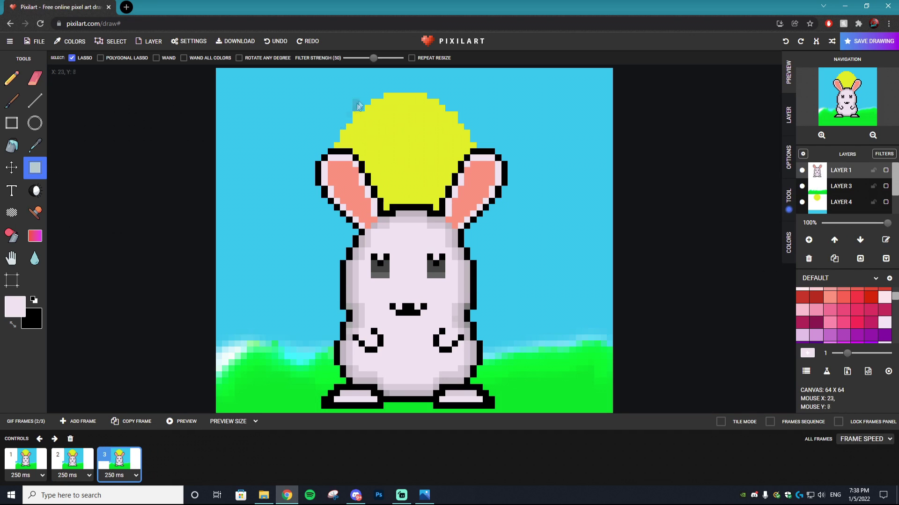
mouse_move(336, 101)
mouse_down()
mouse_move(321, 371)
mouse_move(386, 388)
mouse_move(413, 352)
mouse_up()
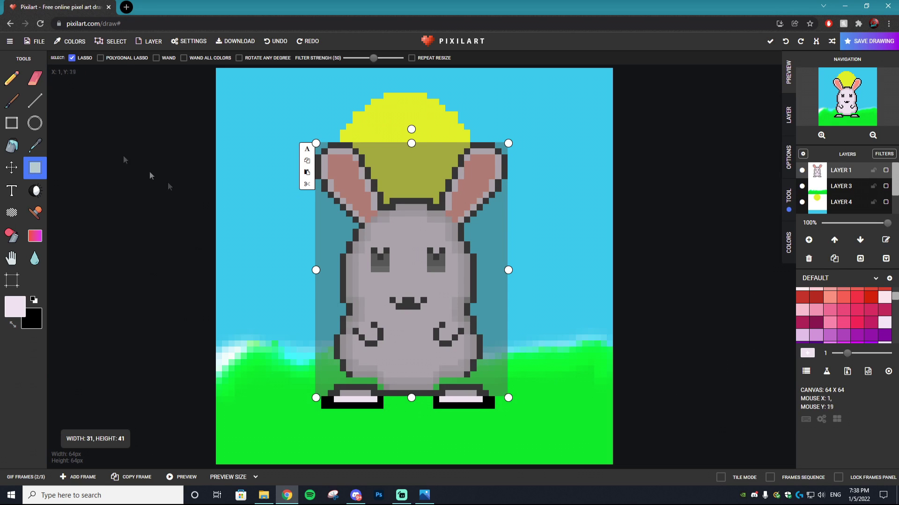
click(12, 78)
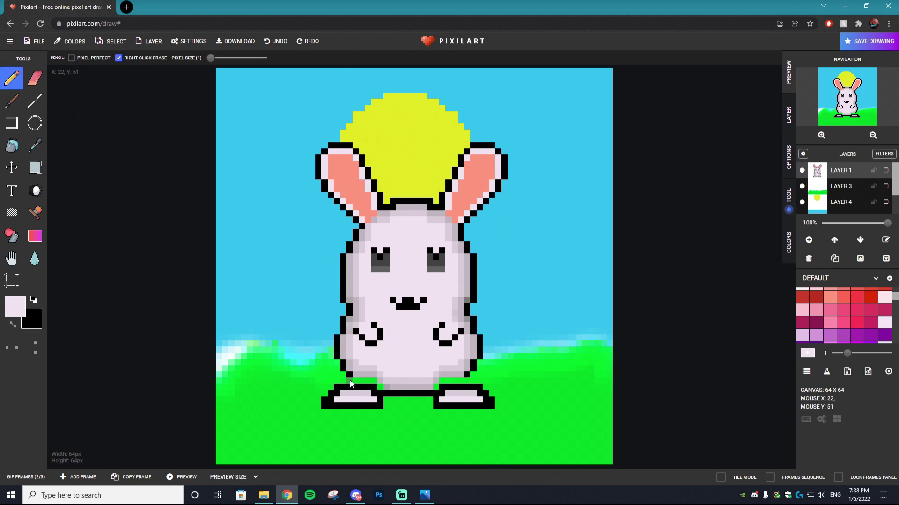
mouse_move(350, 381)
mouse_down()
mouse_move(416, 371)
mouse_move(433, 385)
mouse_up()
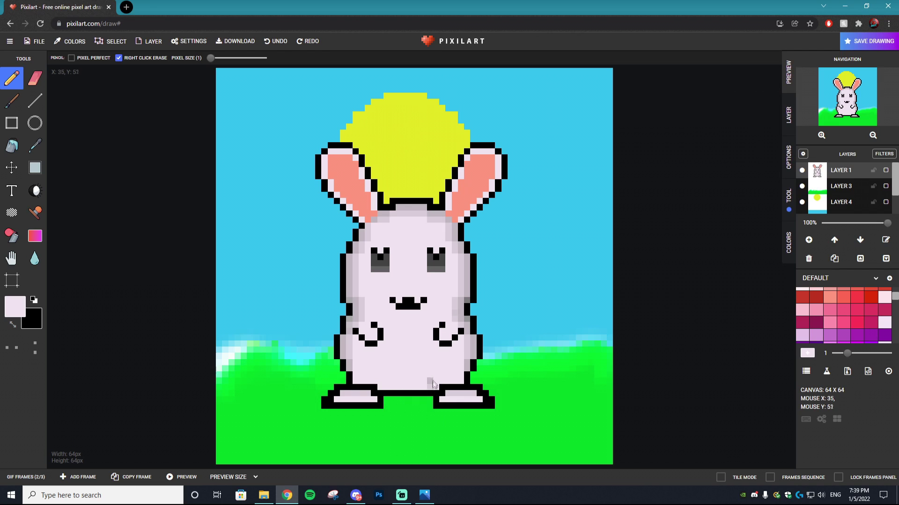
Darken the filled strip along the bunny's lower body at strength 0.1 to restore its shading, and preview the bounce
click(35, 191)
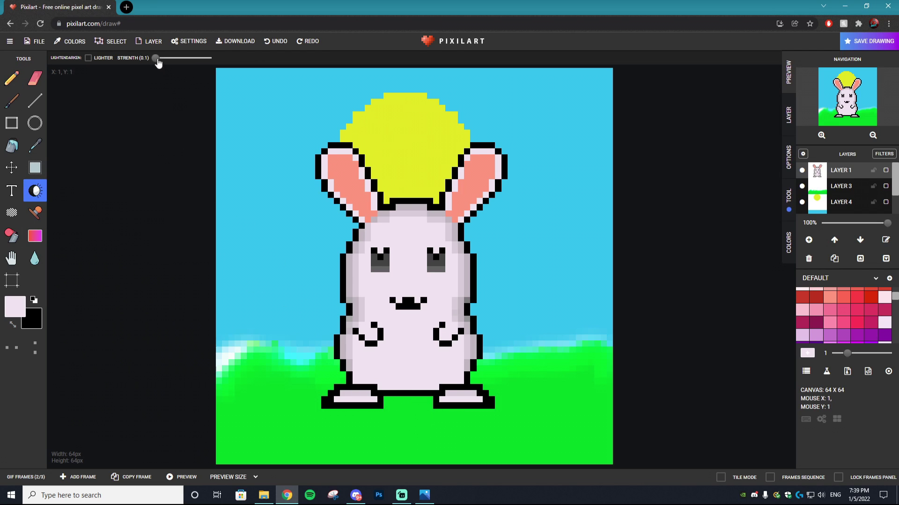
drag(367, 384, 461, 393)
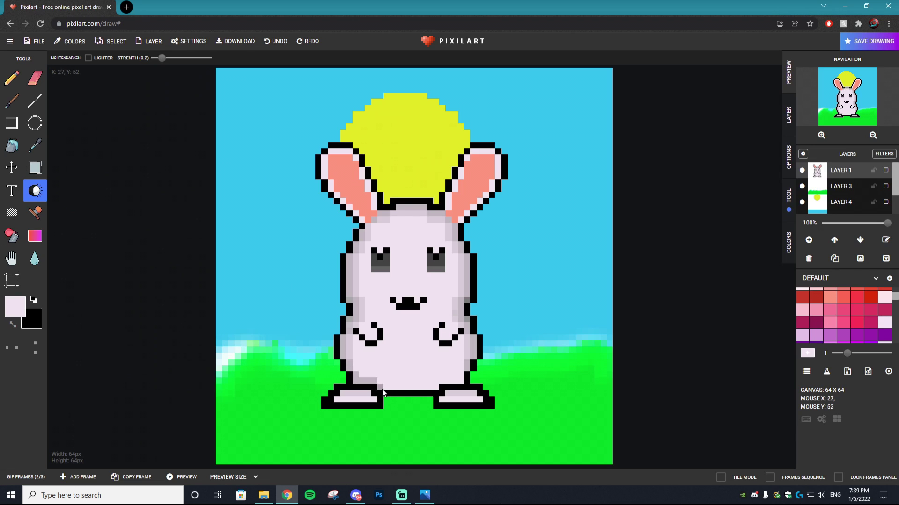
drag(354, 381, 463, 382)
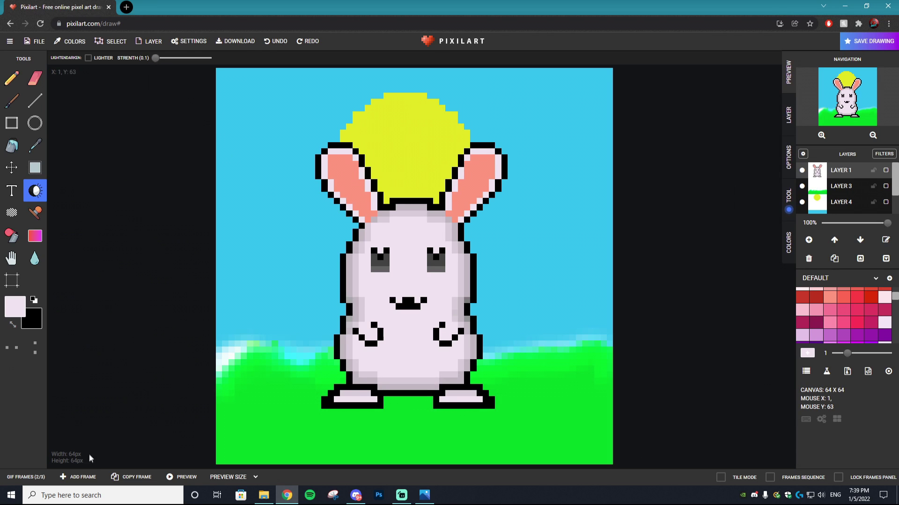
click(174, 476)
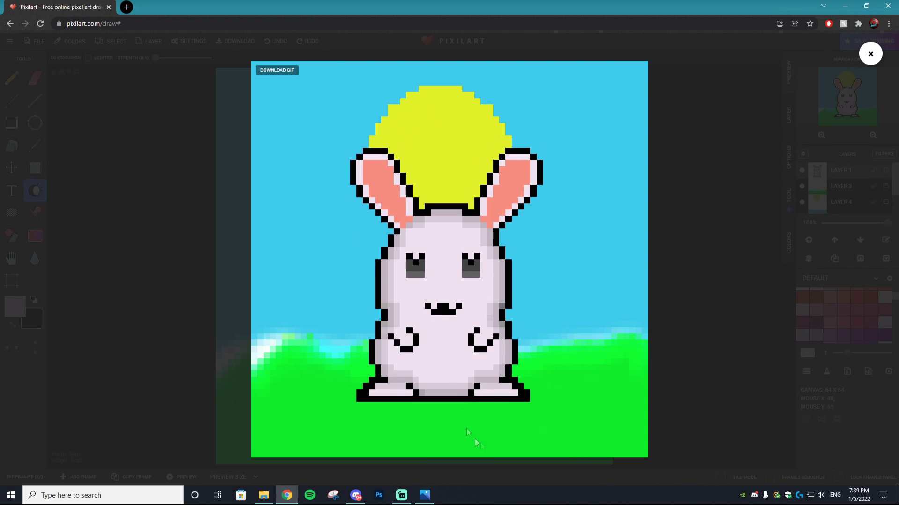
click(487, 464)
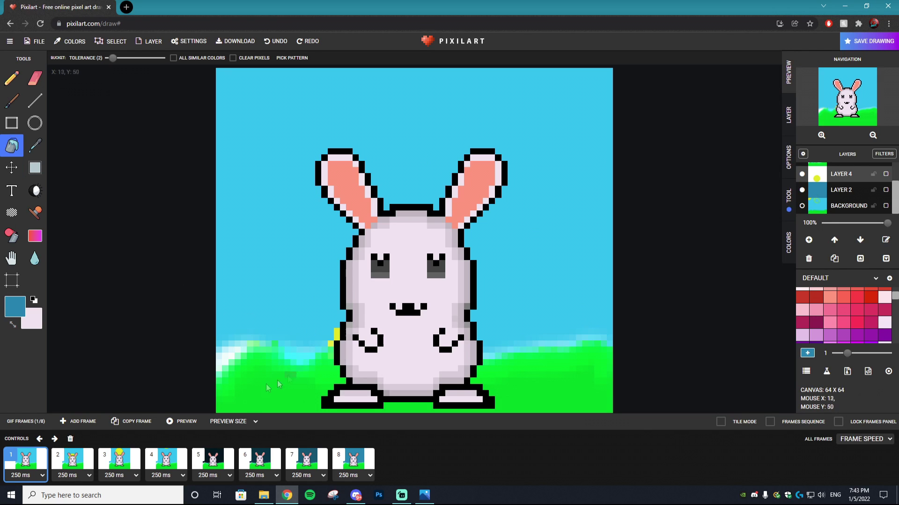
Check frames 6 to 8 of the finished bunny animation, preview it and download it as a GIF
click(254, 463)
click(292, 462)
click(354, 462)
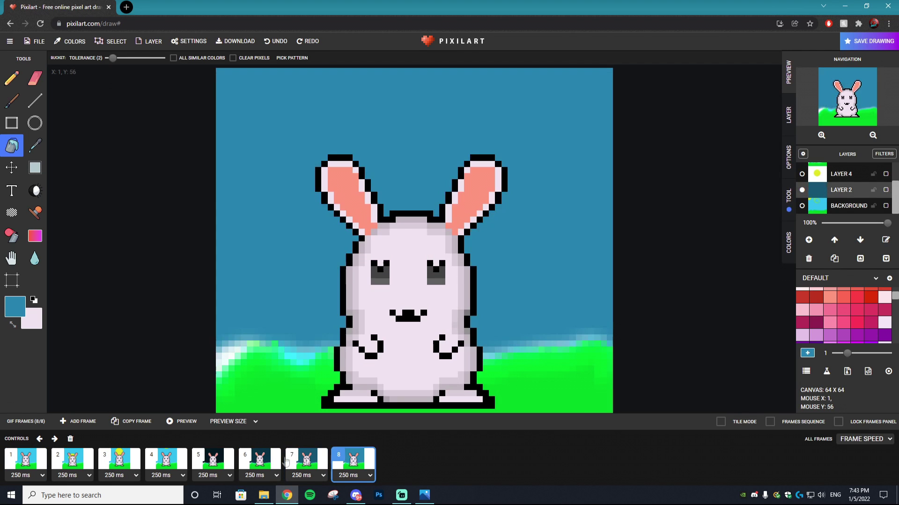
click(182, 421)
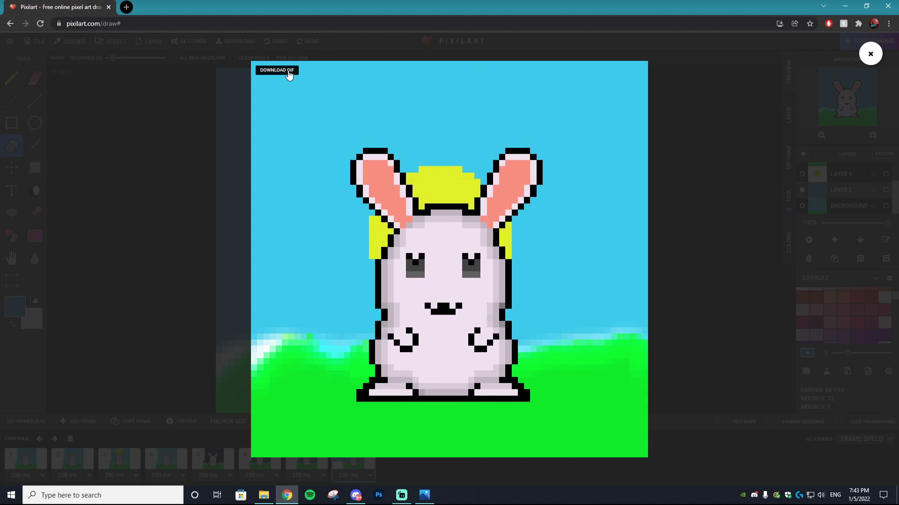
click(289, 74)
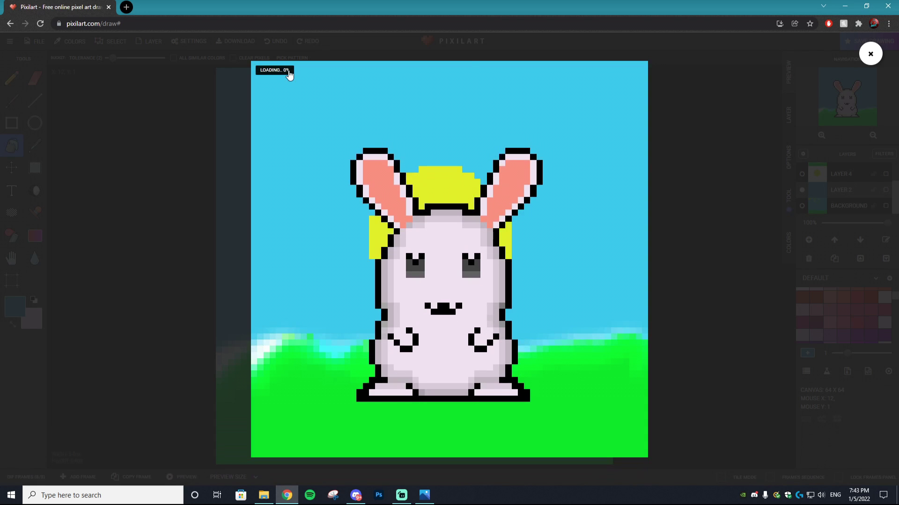